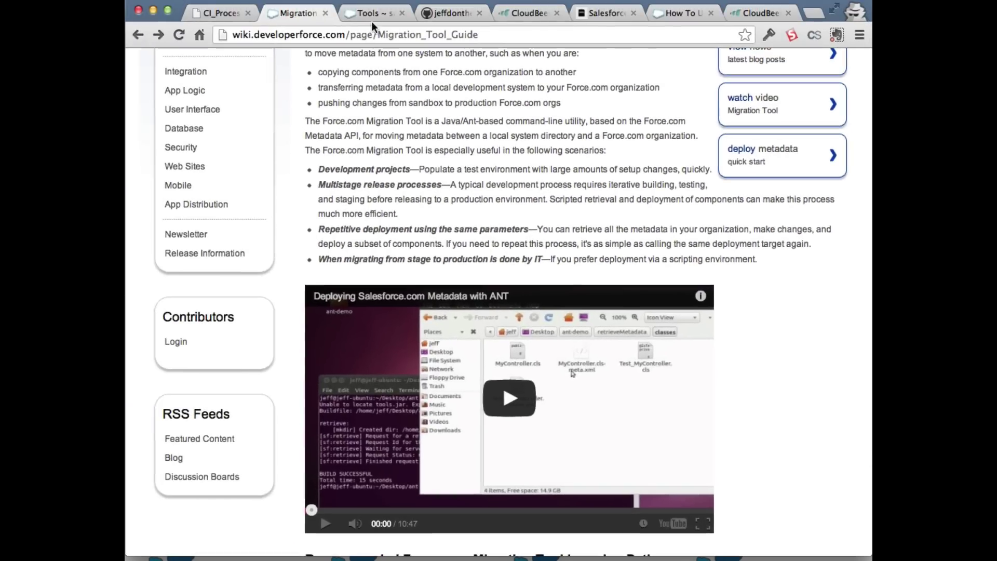
# Find the Tools page in Salesforce Setup by searching for "tools" and locate the Force.com Migration Tool entry
pyautogui.click(372, 15)
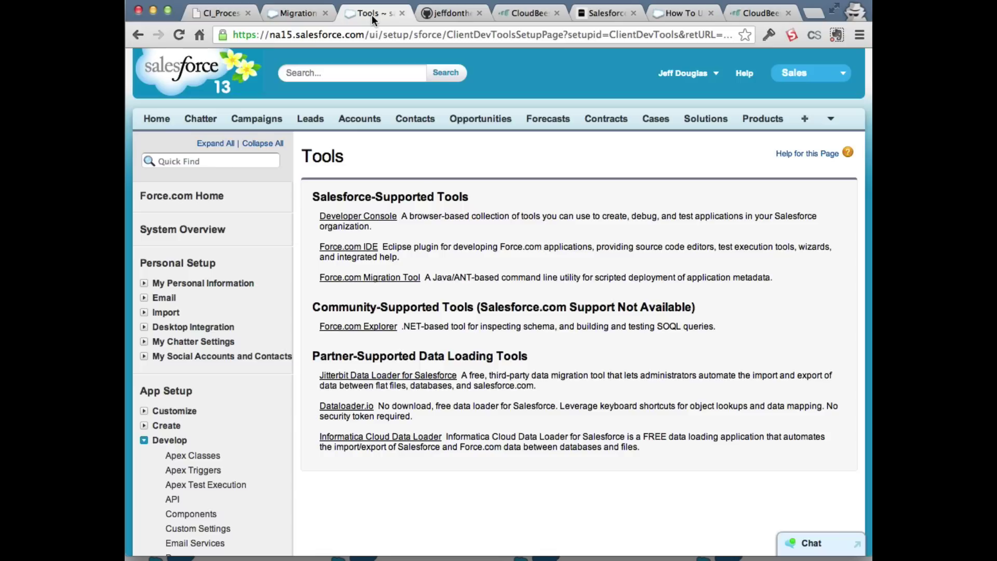
pyautogui.click(212, 162)
pyautogui.write('too')
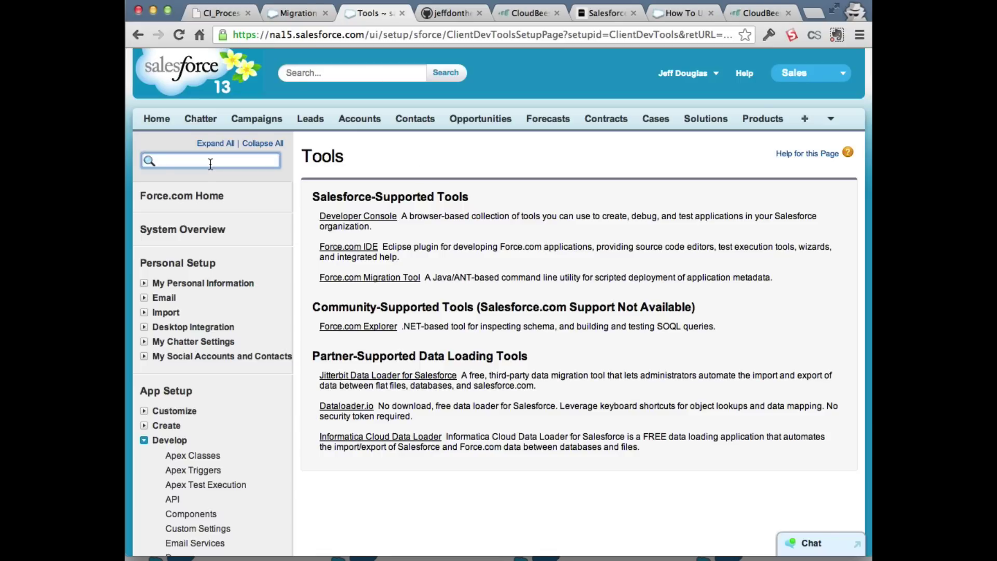
pyautogui.write('ls')
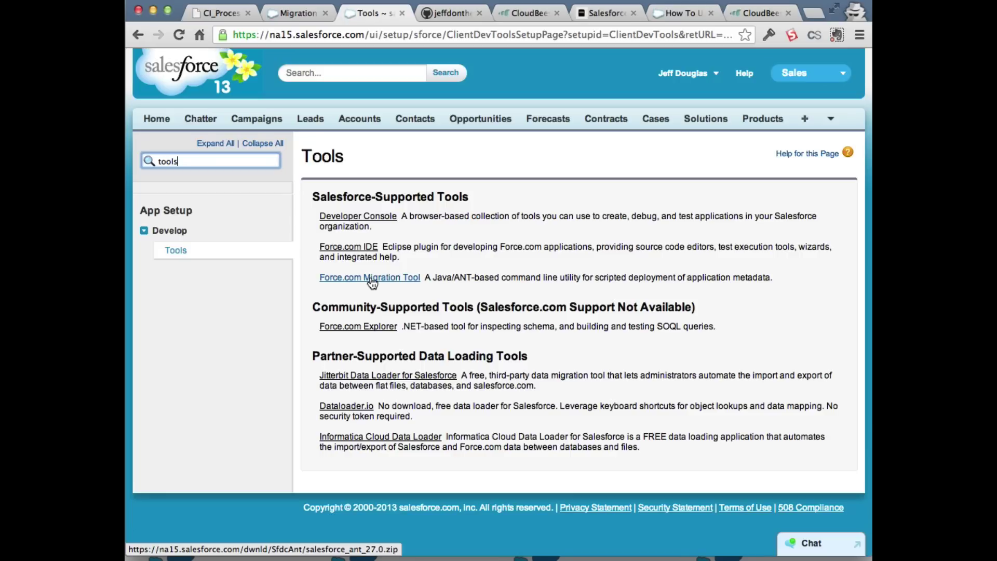
pyautogui.click(554, 285)
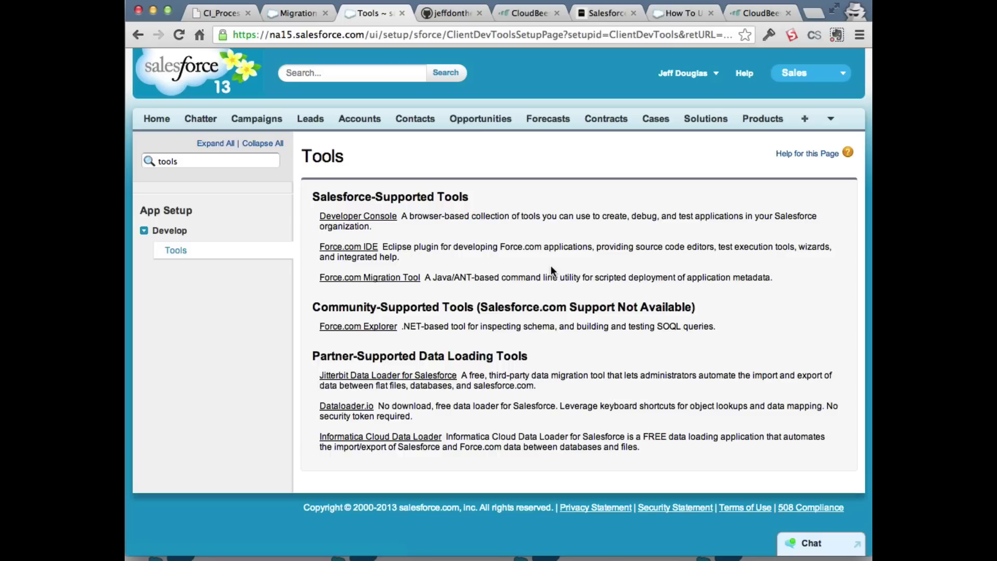
# Review the continuous integration process diagram and the contents of the lib folder in the ci-demo GitHub repository
pyautogui.click(221, 13)
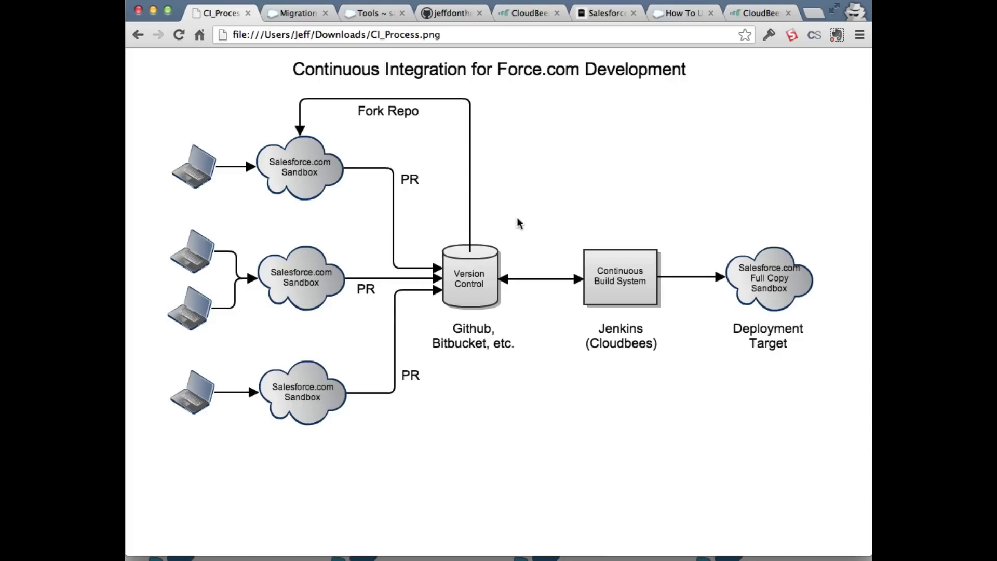
pyautogui.click(445, 14)
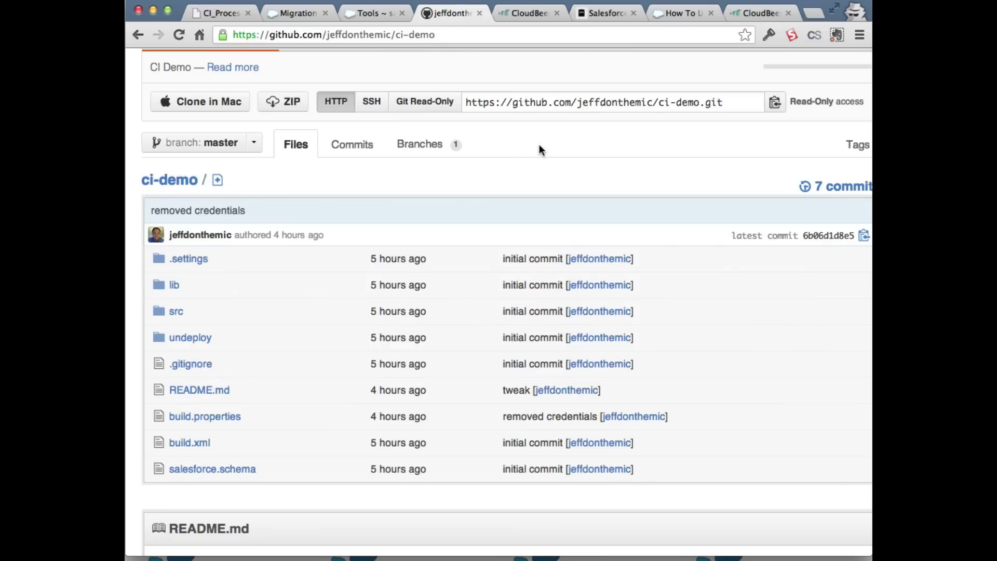
pyautogui.scroll(5, 539, 146)
pyautogui.scroll(-5, 539, 147)
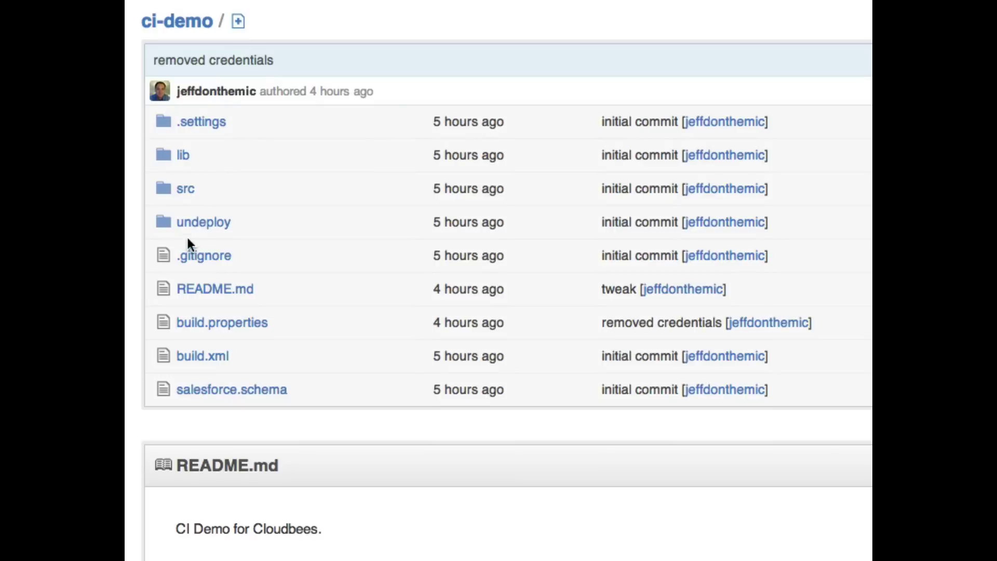
pyautogui.click(185, 162)
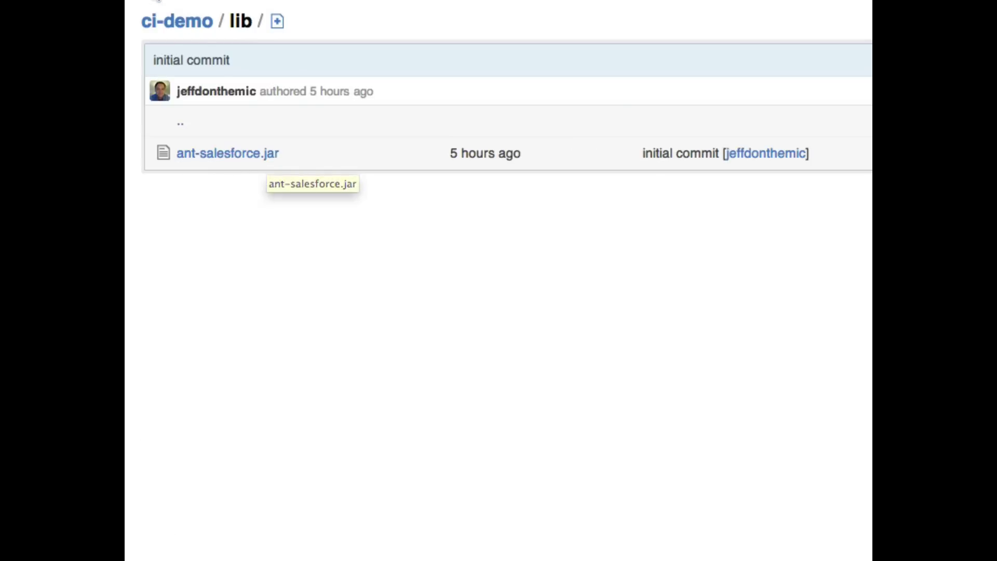
pyautogui.click(163, 124)
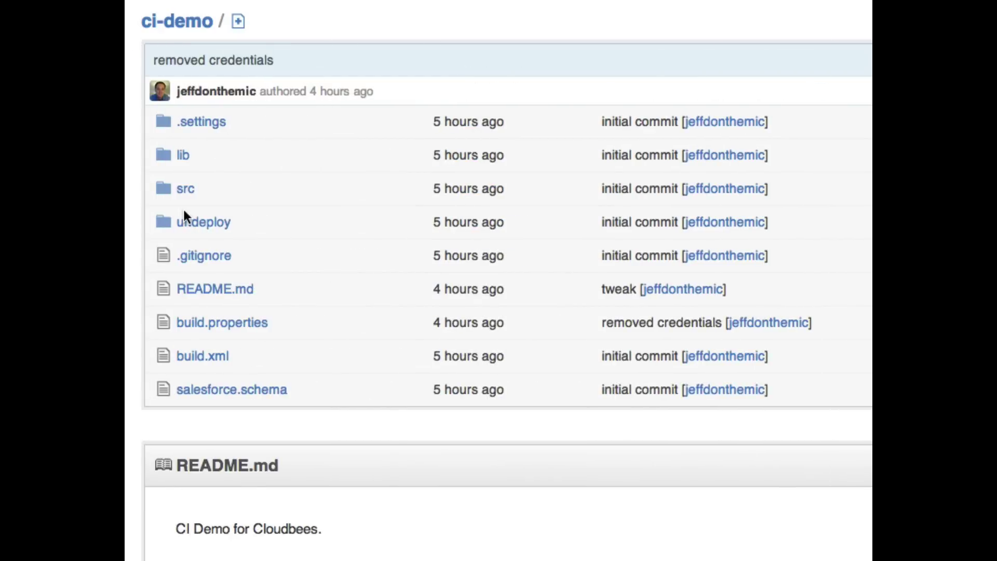
# Examine the classes folder and the package.xml file inside the repository's src folder, returning to the repository root
pyautogui.click(186, 191)
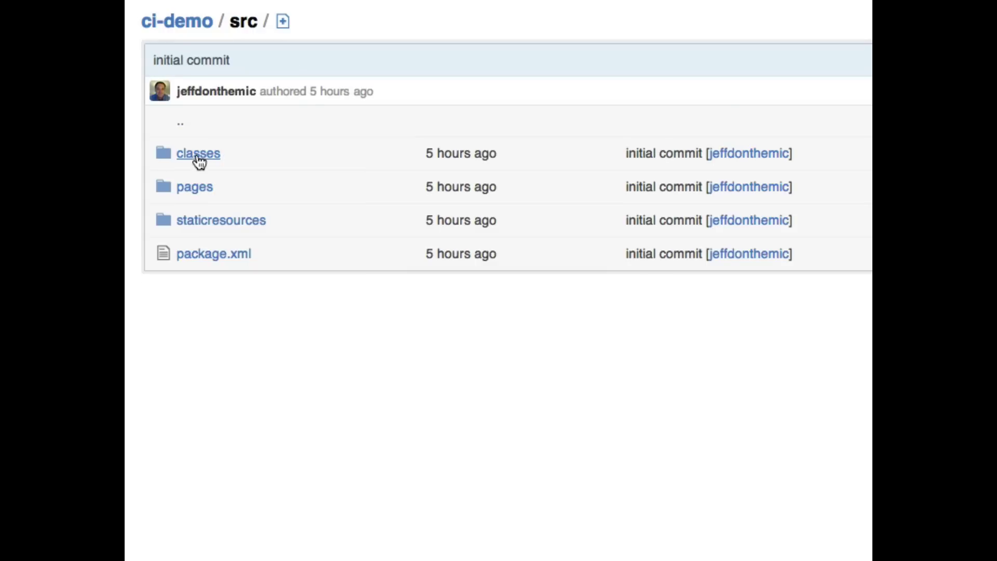
pyautogui.click(198, 157)
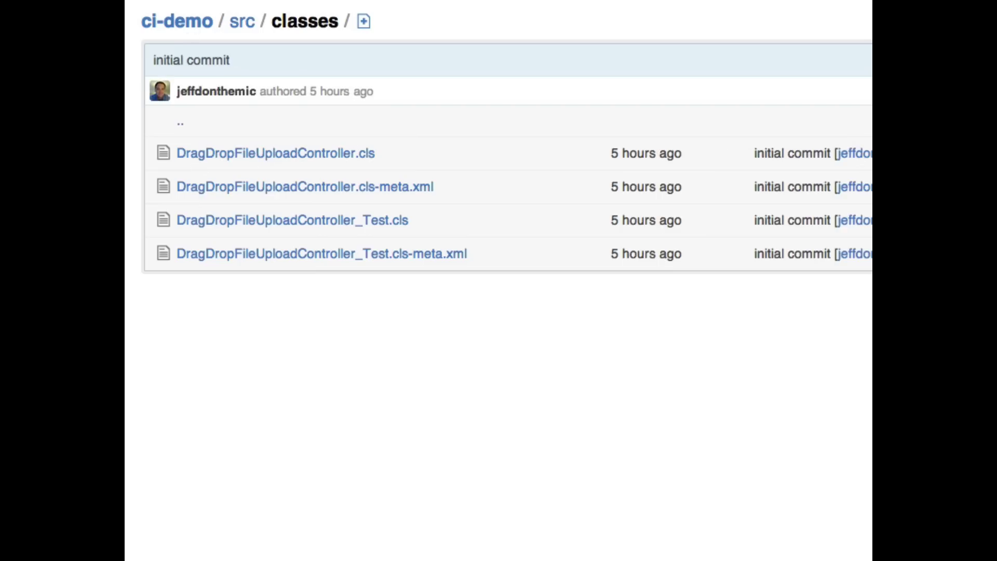
pyautogui.hotkey('alt', 'Left')
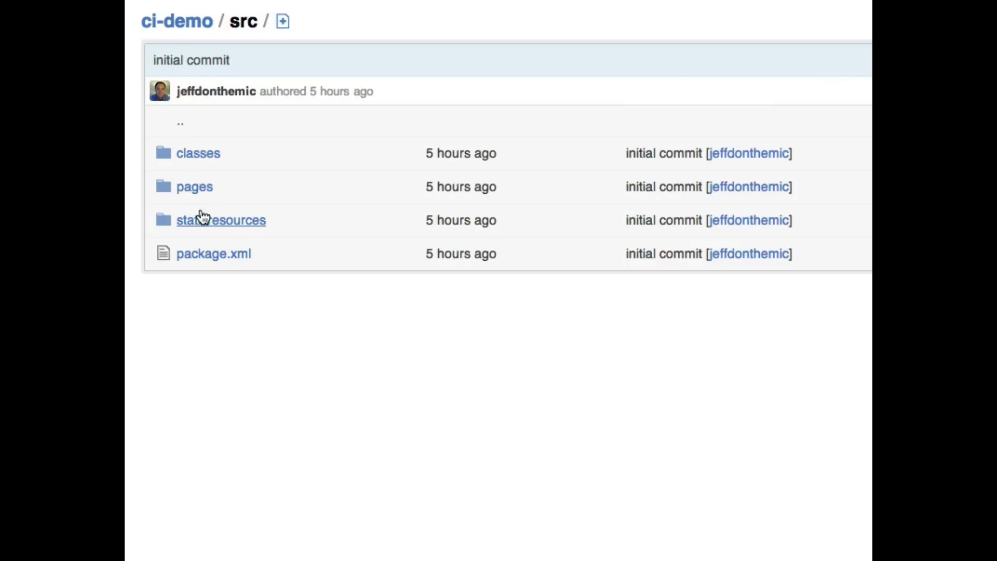
pyautogui.click(196, 254)
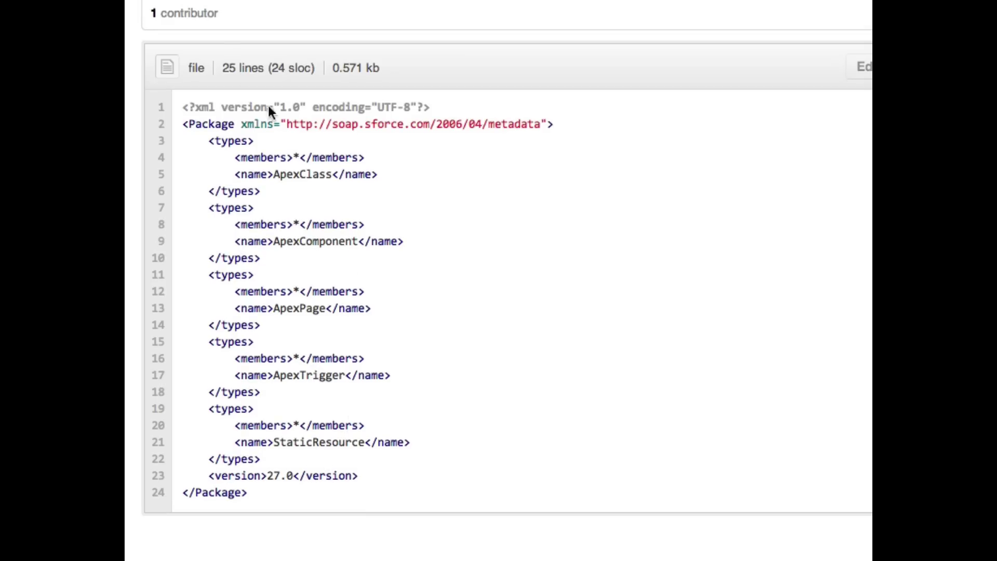
pyautogui.hotkey('alt', 'Left')
pyautogui.scroll(3, 285, 286)
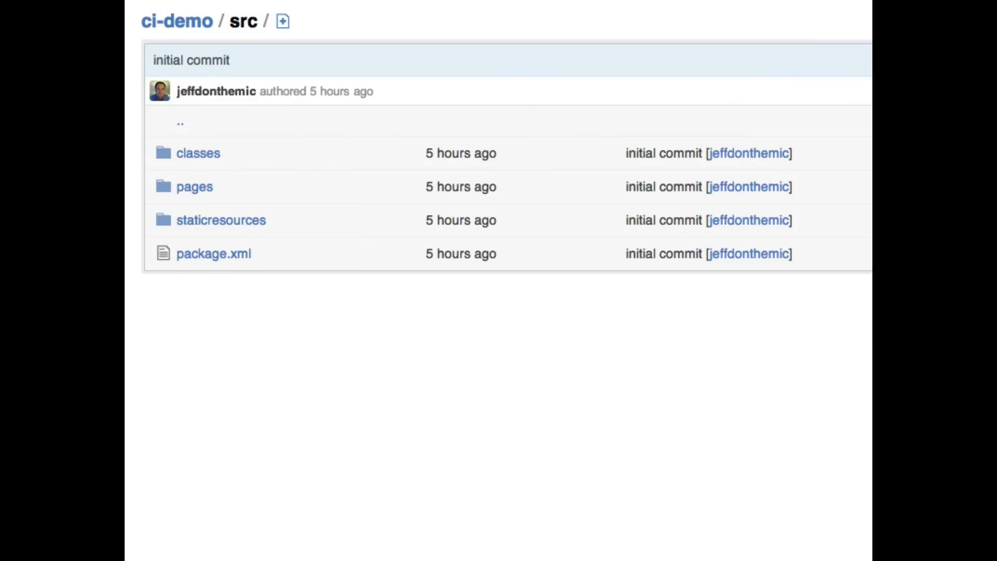
pyautogui.hotkey('alt', 'Left')
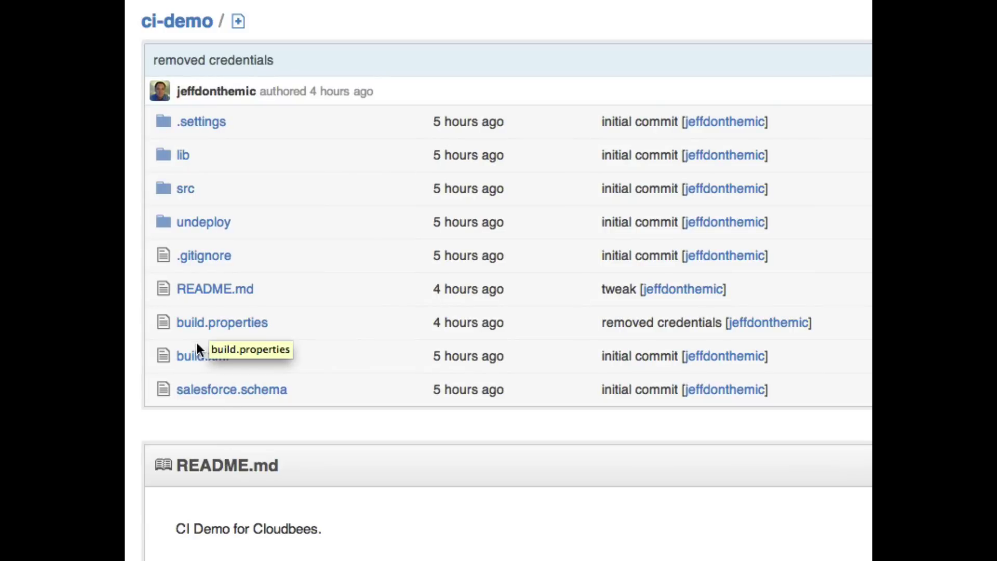
# Examine the deployRunAllTests and undeployCode targets and the src deploy root in build.xml, returning to the repository root
pyautogui.click(197, 357)
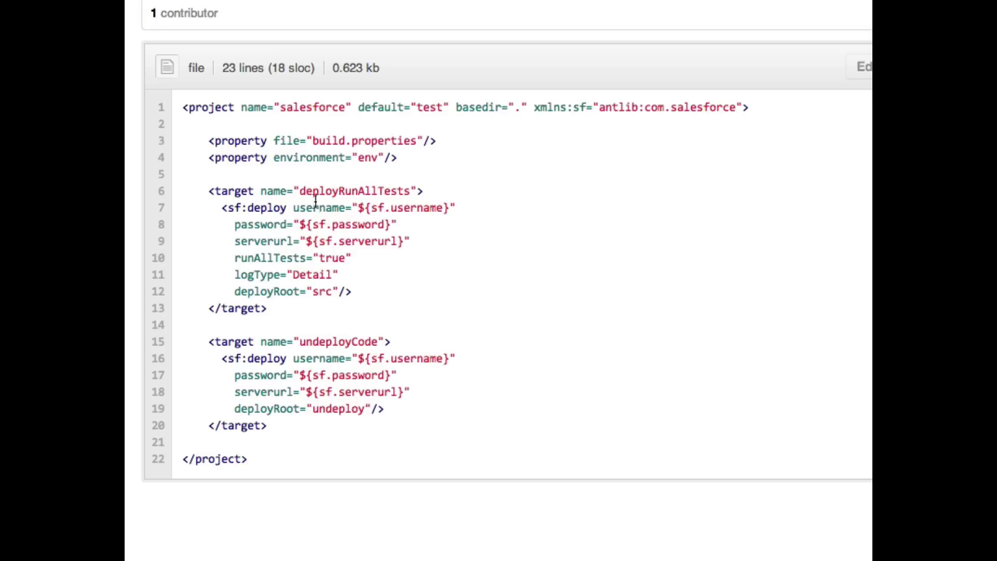
pyautogui.moveTo(300, 191); pyautogui.dragTo(417, 191)
pyautogui.moveTo(299, 342); pyautogui.dragTo(379, 339)
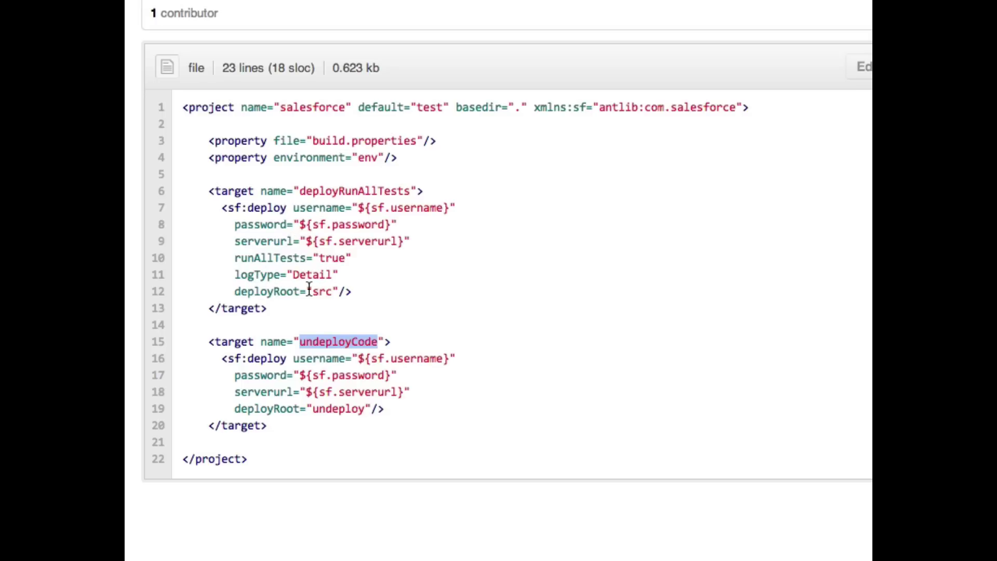
pyautogui.moveTo(312, 292); pyautogui.dragTo(329, 290)
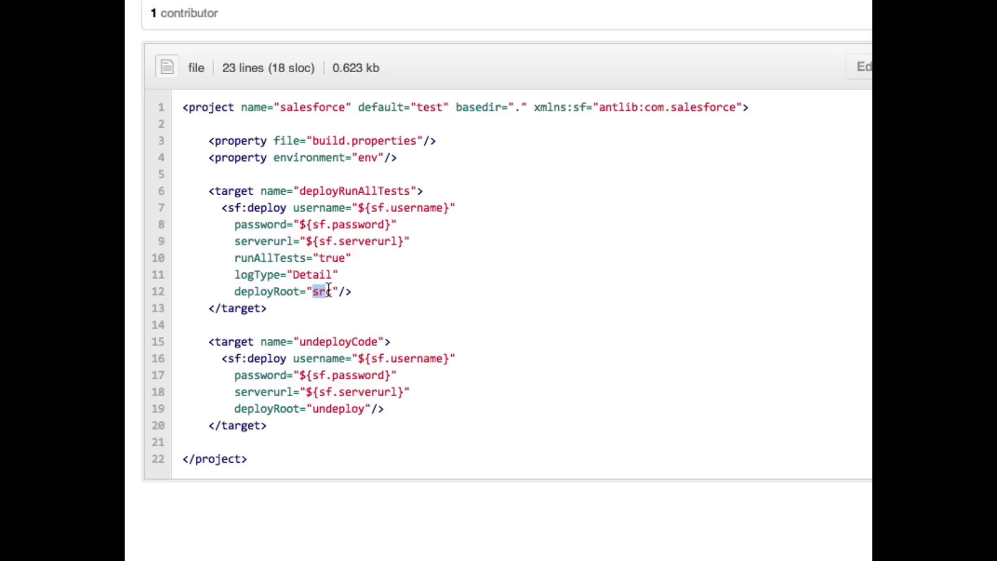
pyautogui.click(178, 2)
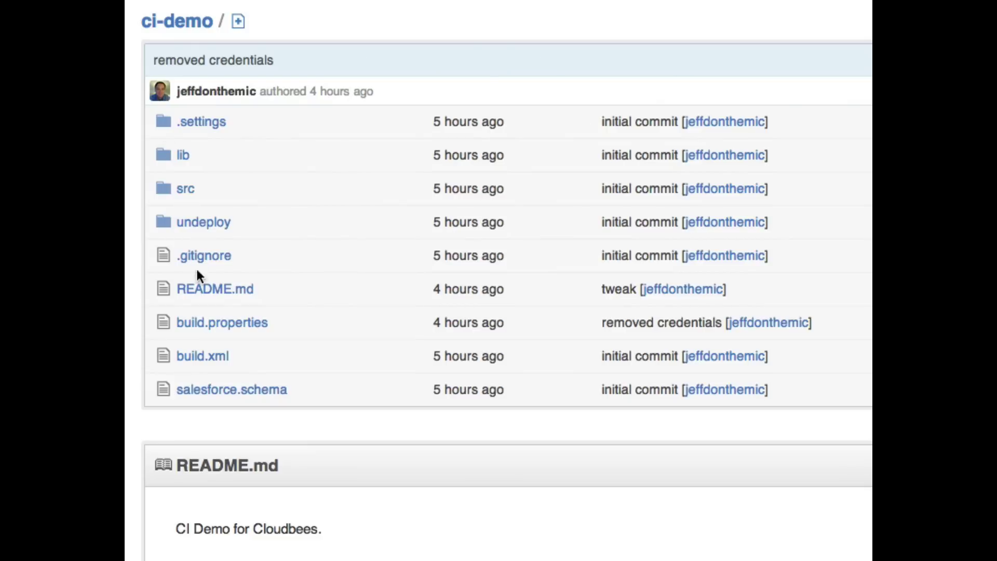
# Inspect the server URL in build.properties and the file's "removed credentials" commit, returning to the repository root
pyautogui.click(202, 329)
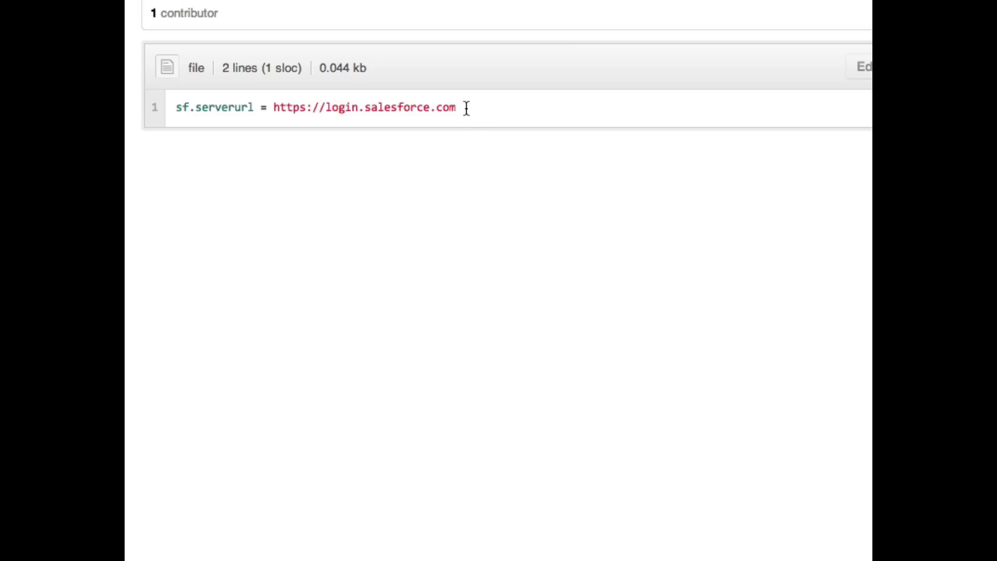
pyautogui.moveTo(464, 107); pyautogui.dragTo(277, 125)
pyautogui.click(274, 147)
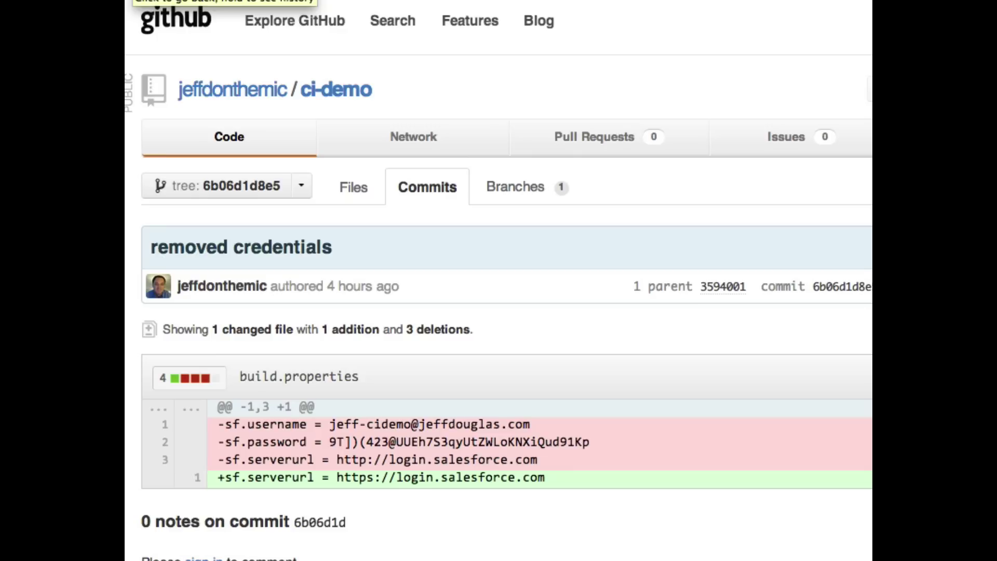
pyautogui.press('super+bracketleft')
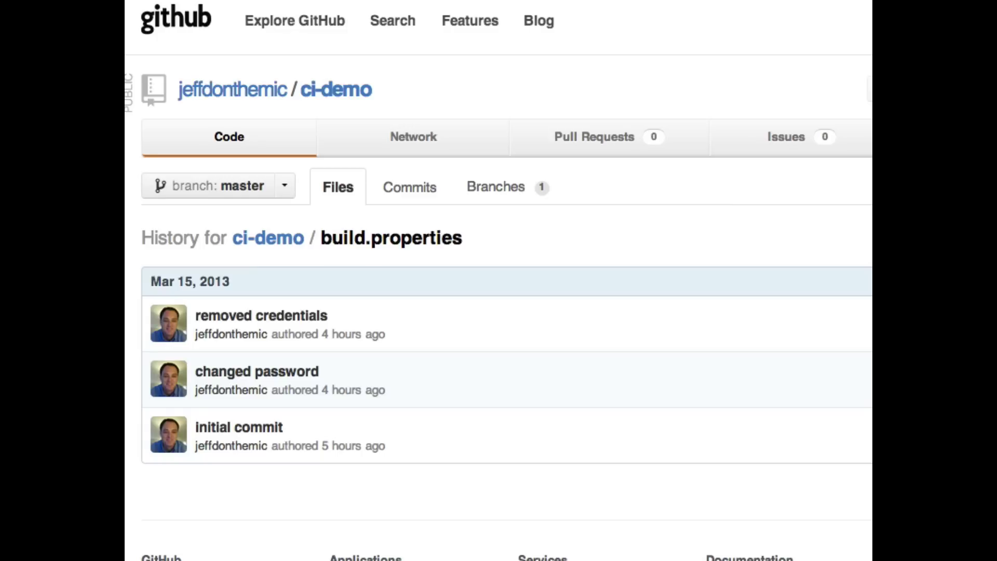
pyautogui.press('super+bracketleft')
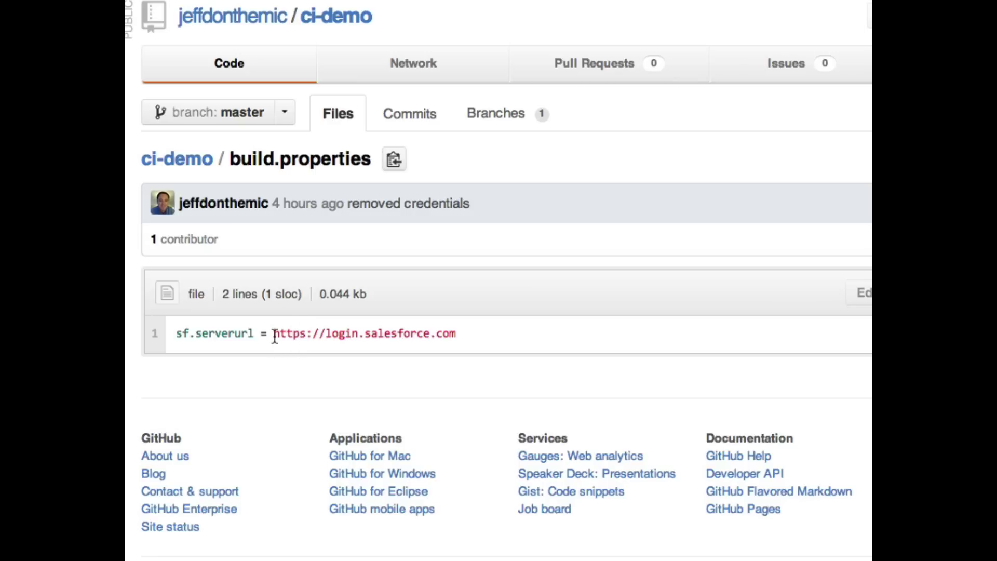
pyautogui.press('super+bracketleft')
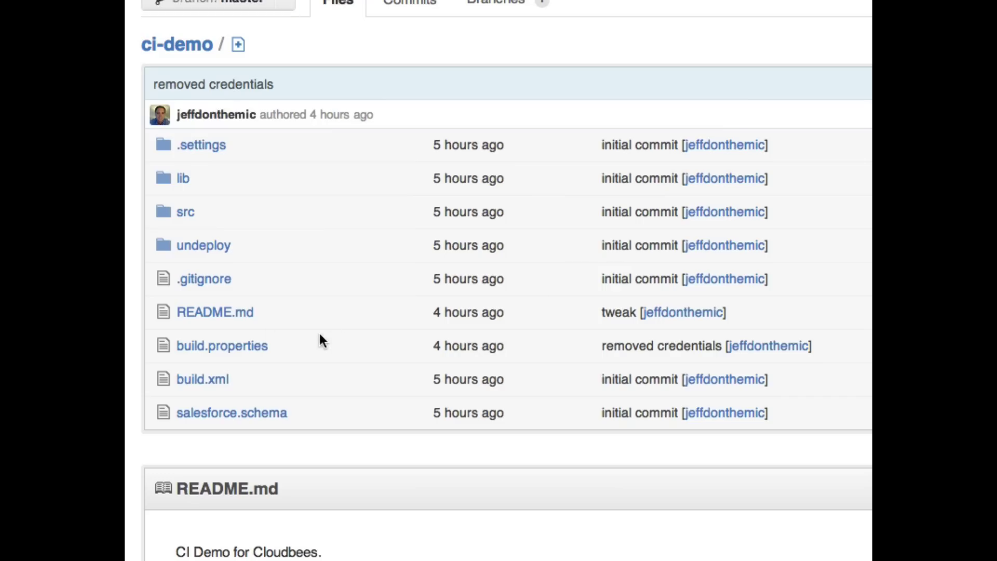
# Look through the files in the repository's undeploy folder and return to the repository root
pyautogui.click(196, 247)
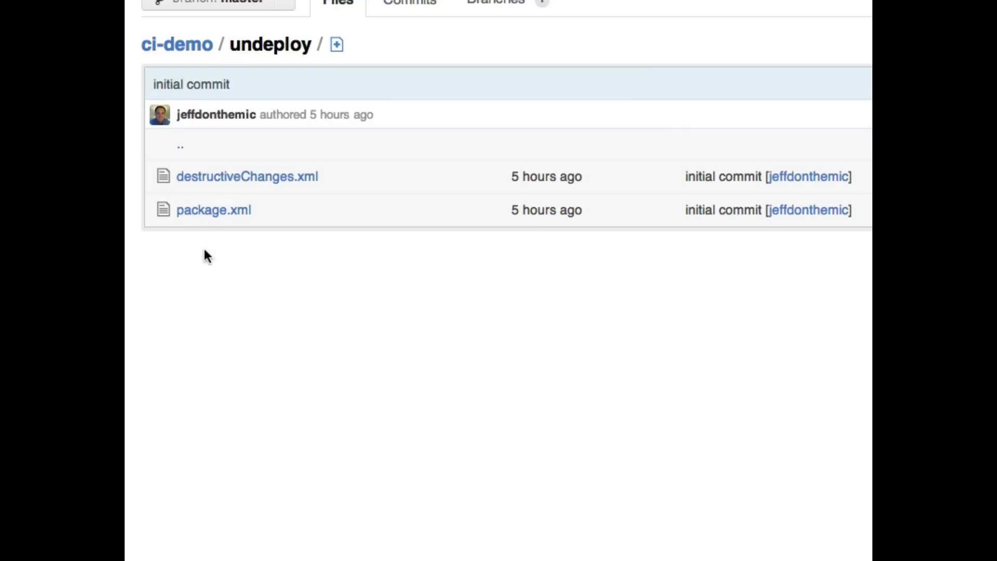
pyautogui.press('super+bracketleft')
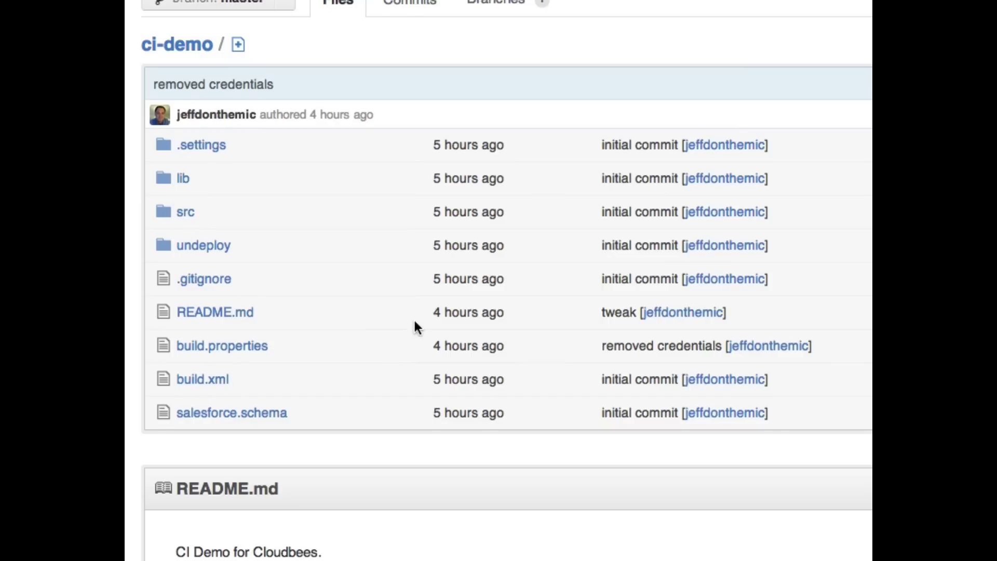
pyautogui.scroll(4, 413, 318)
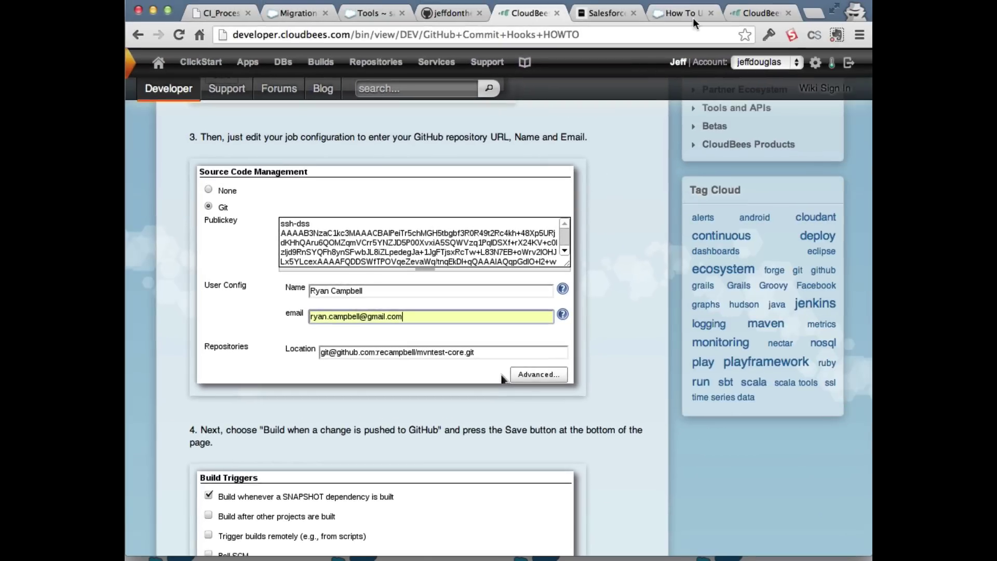
# Open the Jenkins builds dashboard in CloudBees and consult the GitHub commit hooks guide
pyautogui.click(758, 13)
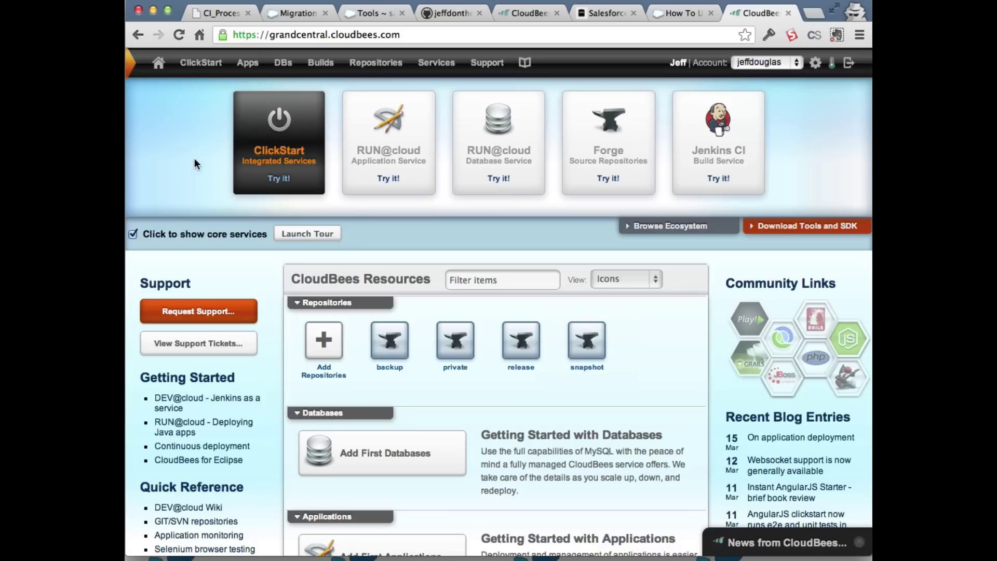
pyautogui.click(321, 62)
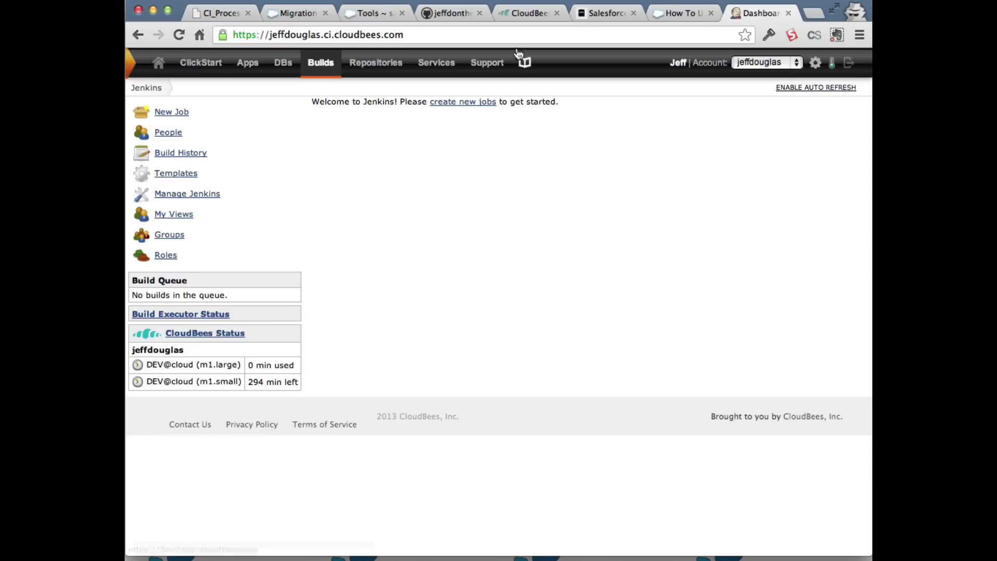
pyautogui.click(522, 14)
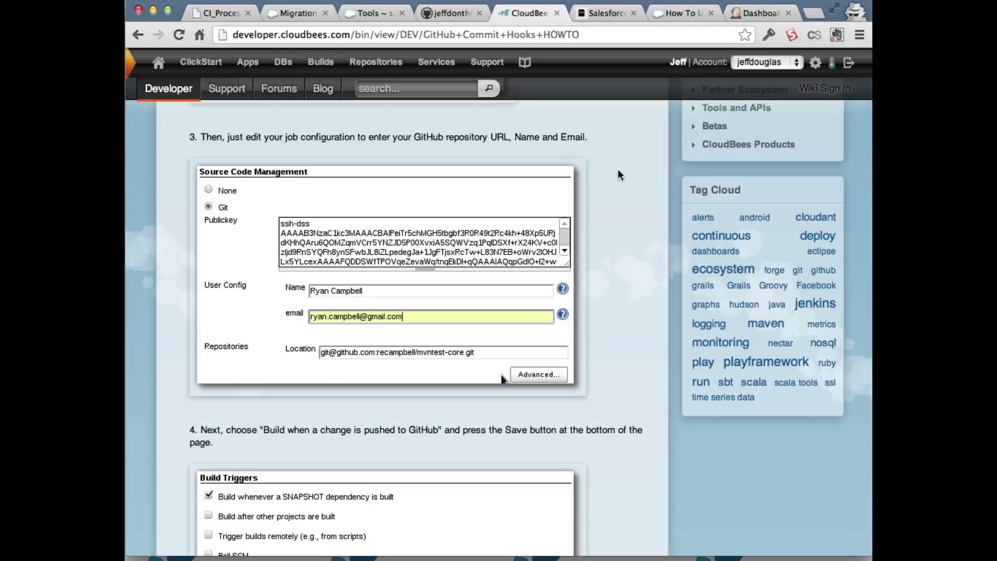
pyautogui.click(758, 15)
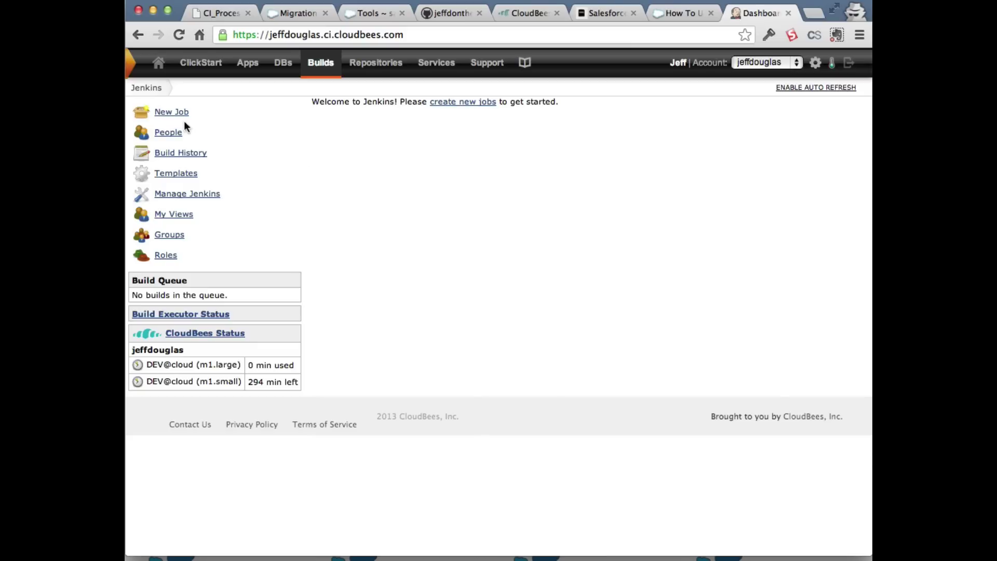
# Create a new free-style software project job named ci-demo
pyautogui.click(170, 110)
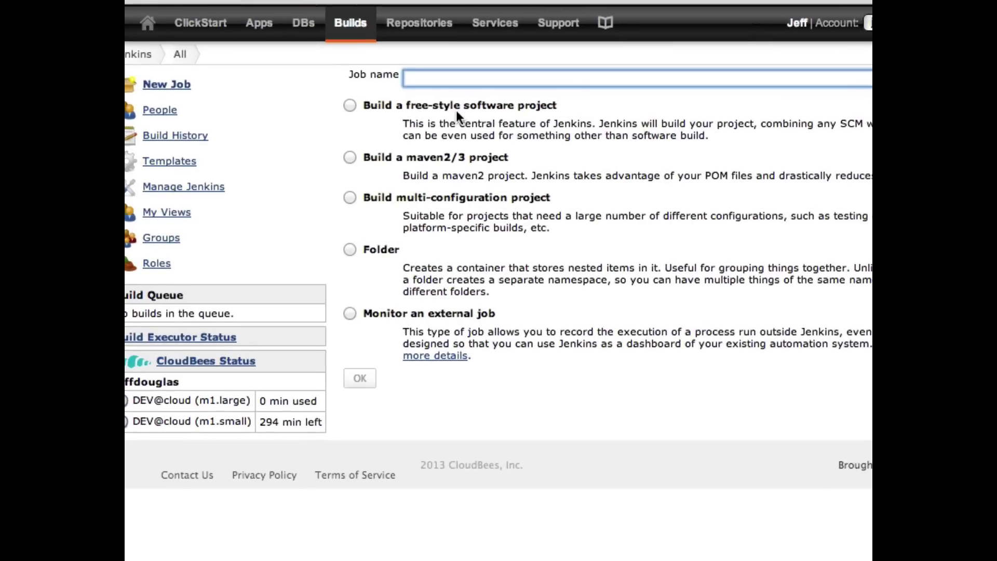
pyautogui.click(348, 108)
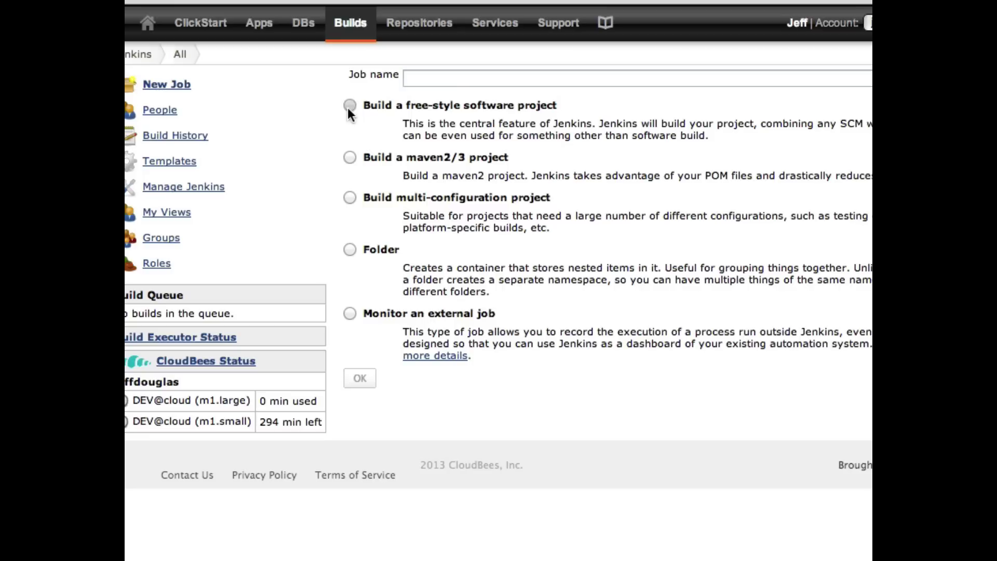
pyautogui.click(456, 80)
pyautogui.write('ci-')
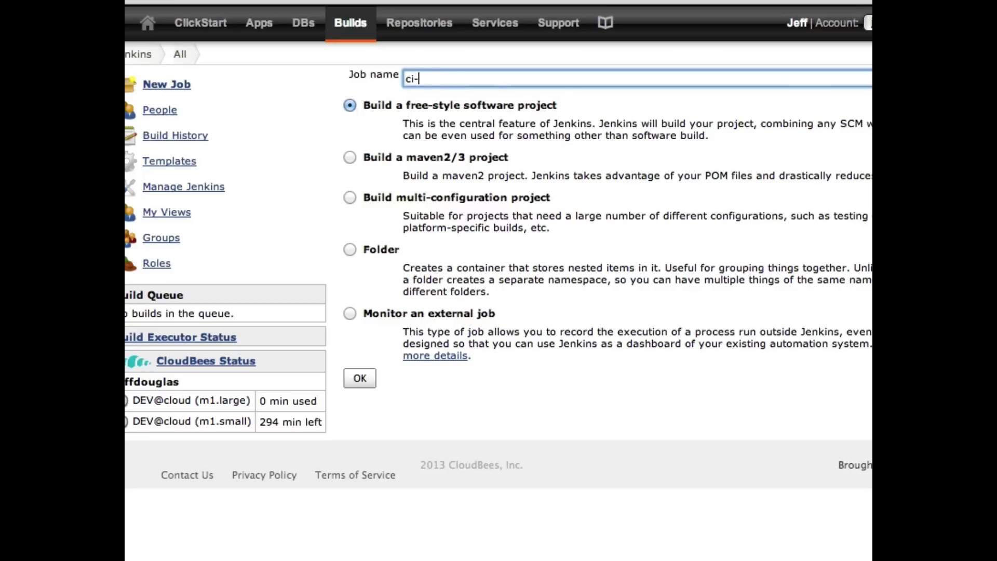
pyautogui.write('demo')
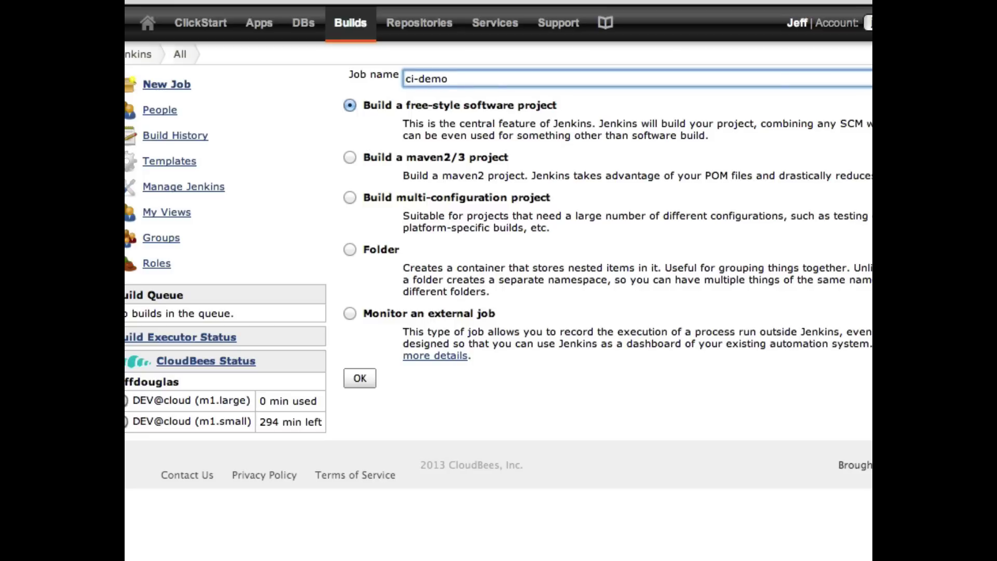
pyautogui.click(359, 381)
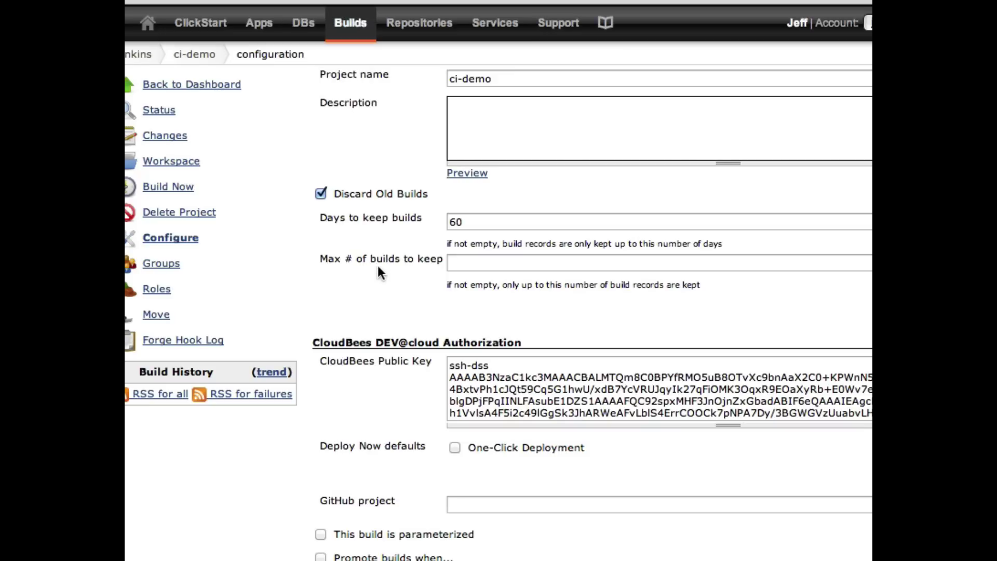
# Set the ci-demo job's source code management to Git
pyautogui.scroll(-1, 379, 267)
pyautogui.scroll(-5, 378, 266)
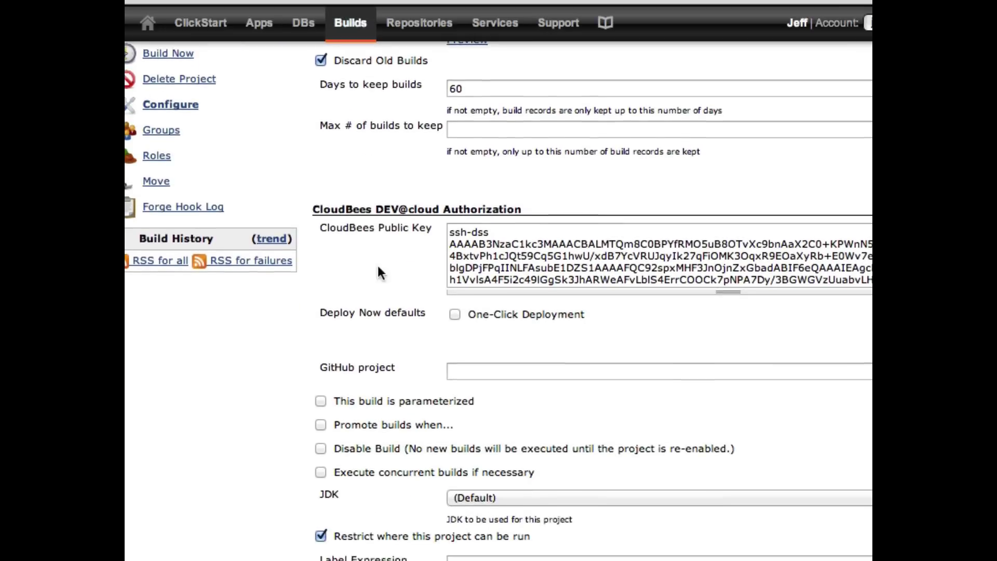
pyautogui.scroll(-8, 378, 266)
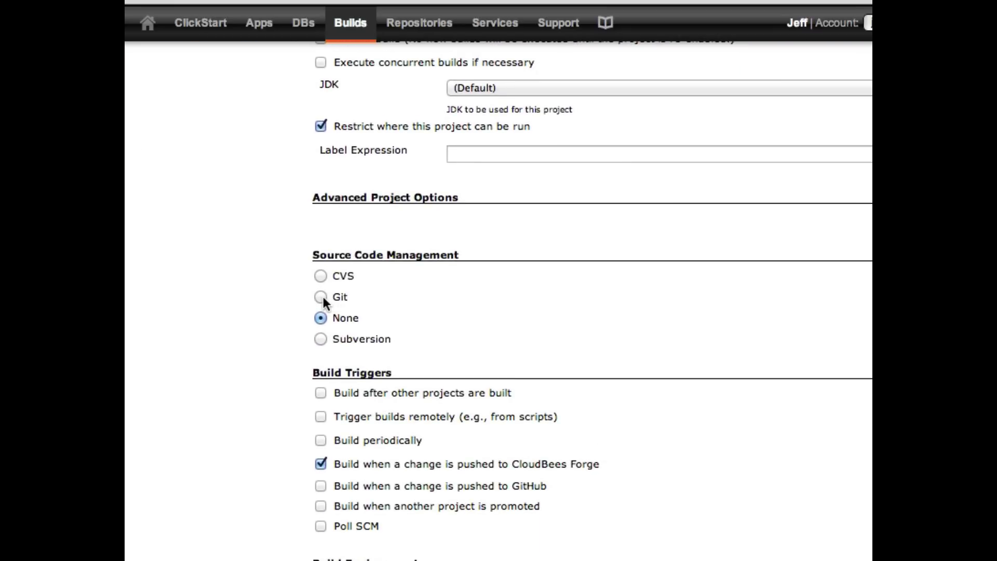
pyautogui.click(321, 297)
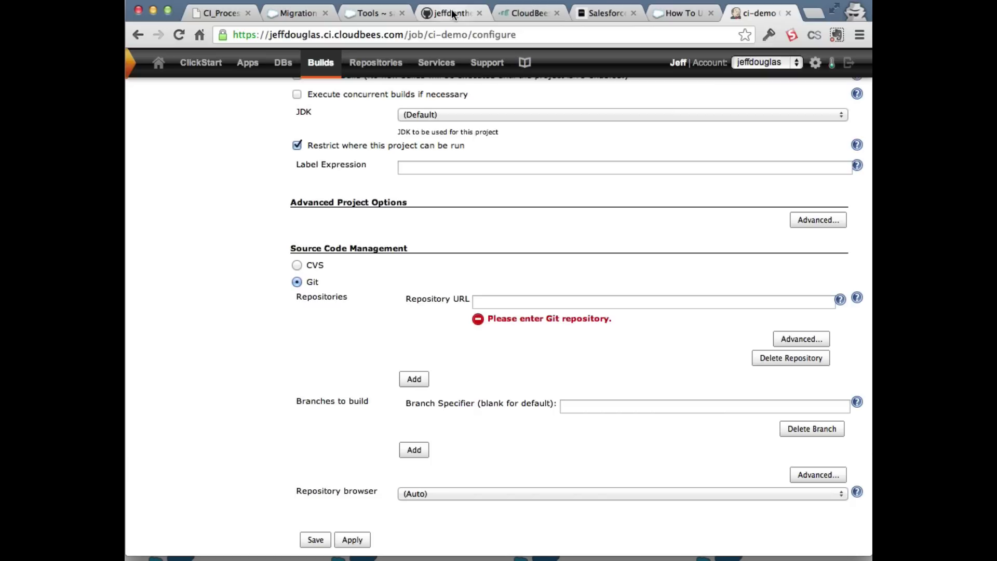
# Copy the HTTP clone URL of the ci-demo GitHub repository and enter it as the job's Git Repository URL
pyautogui.click(453, 14)
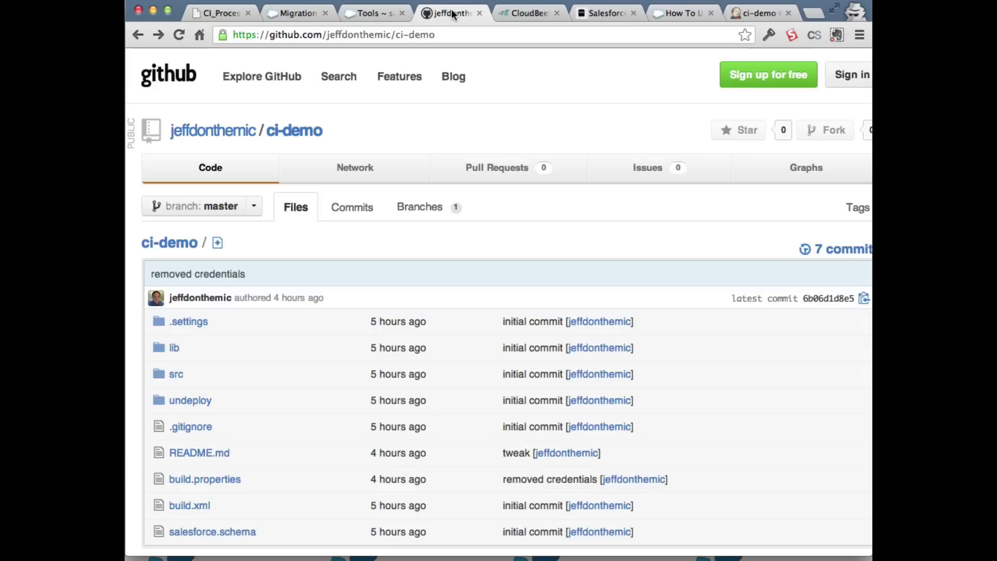
pyautogui.click(293, 134)
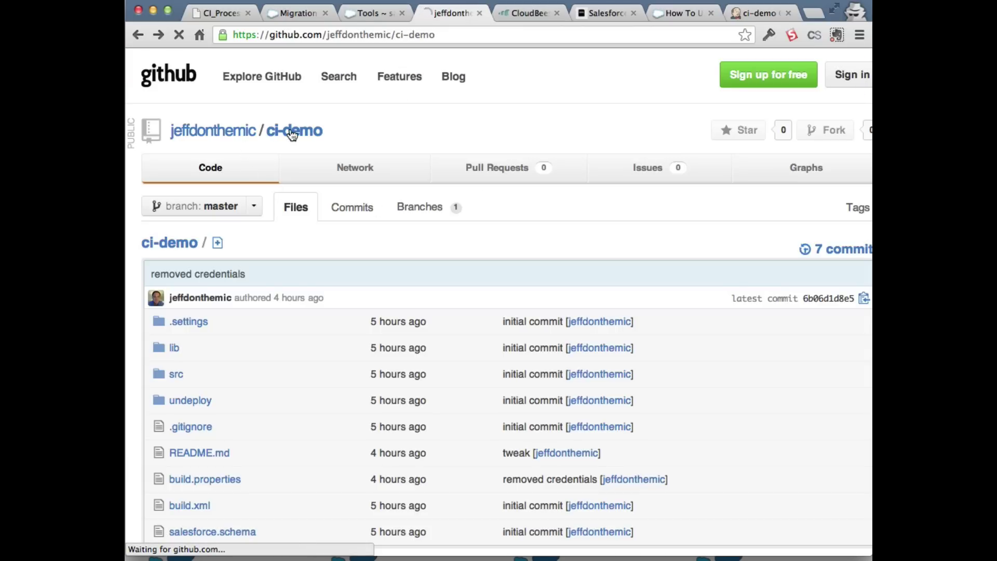
pyautogui.click(706, 238)
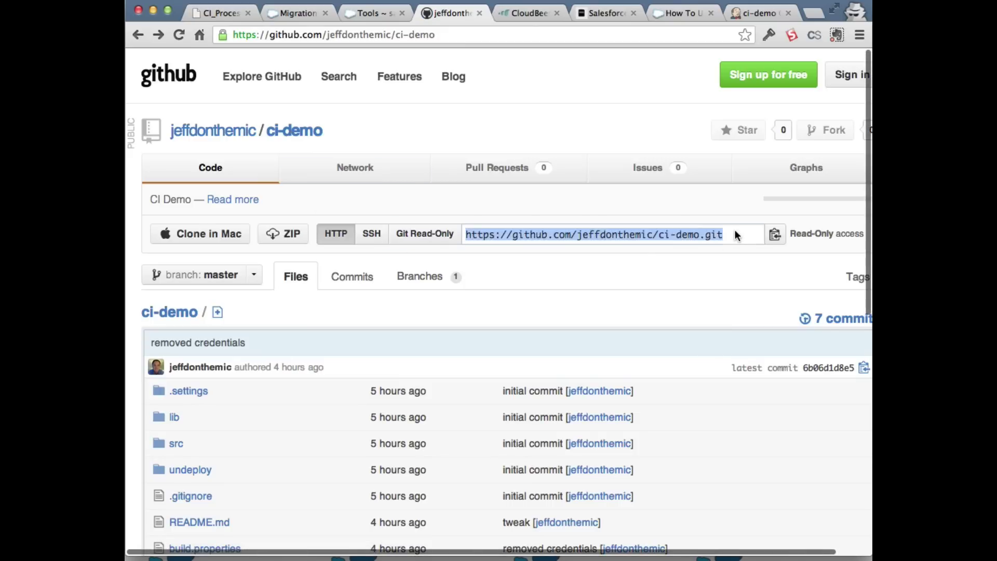
pyautogui.click(786, 240)
pyautogui.click(744, 15)
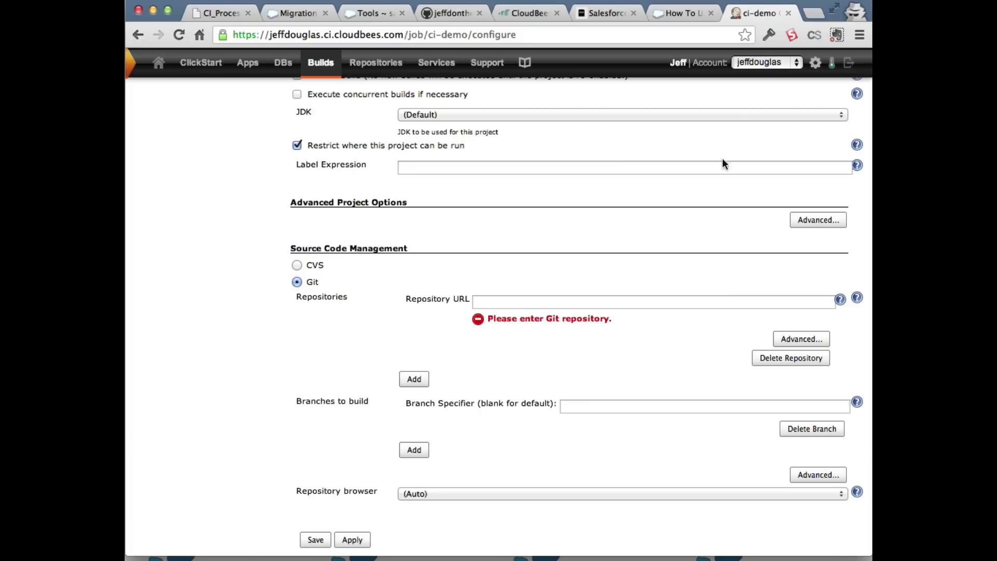
pyautogui.click(577, 301)
pyautogui.press('super+v')
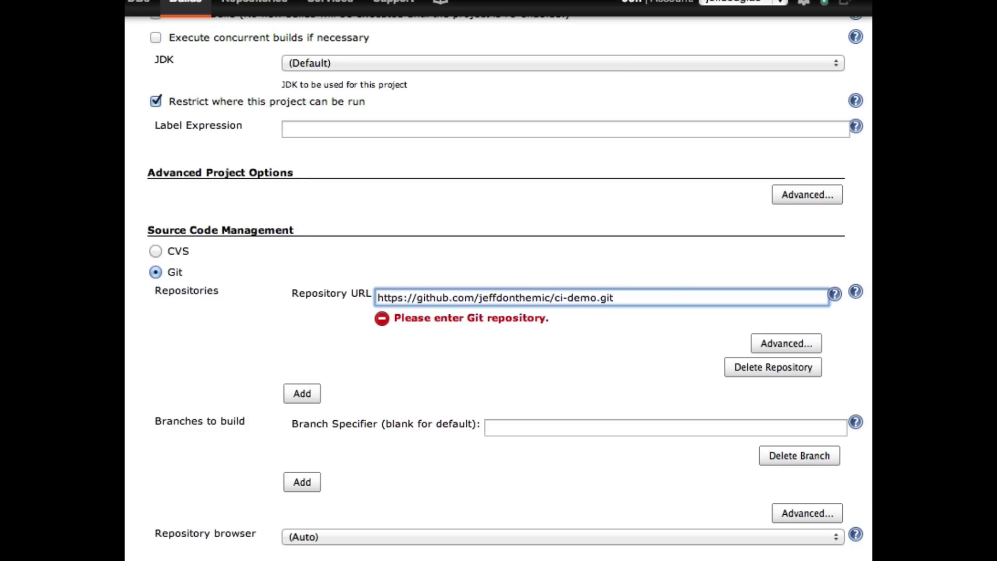
pyautogui.press('Tab')
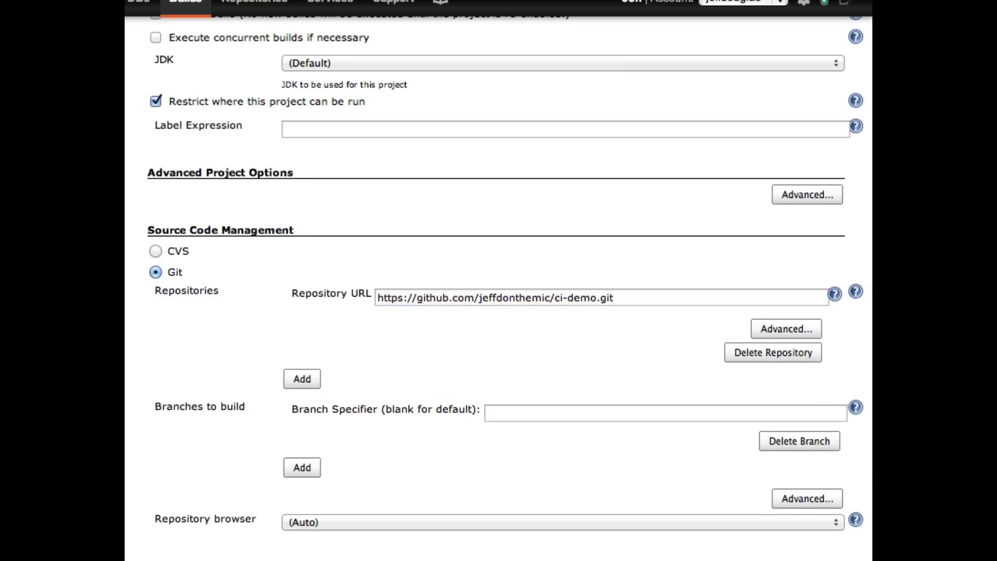
pyautogui.click(614, 298)
# Change the build trigger from CloudBees Forge pushes to building when a change is pushed to GitHub
pyautogui.scroll(-1, 509, 287)
pyautogui.scroll(-6, 159, 447)
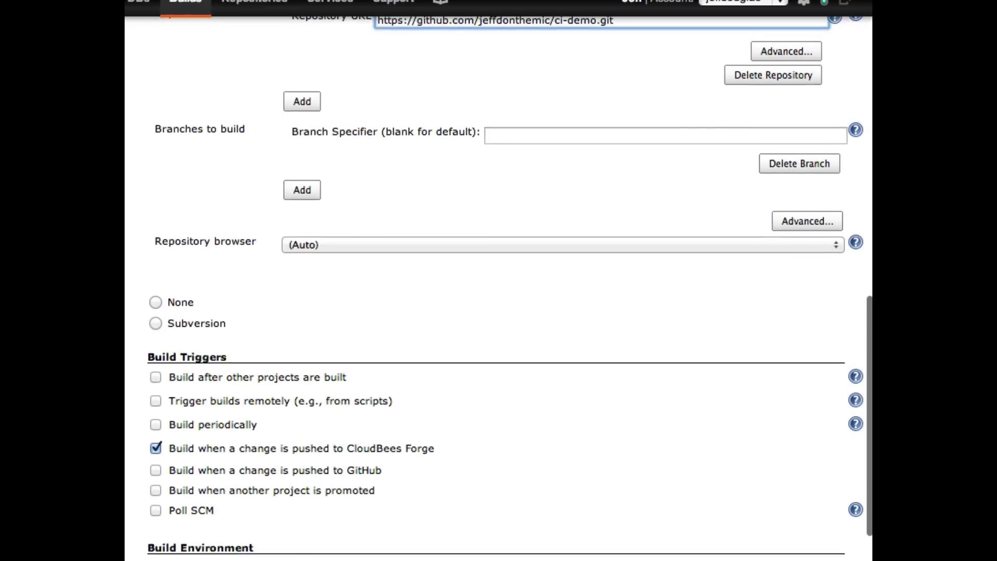
pyautogui.click(157, 406)
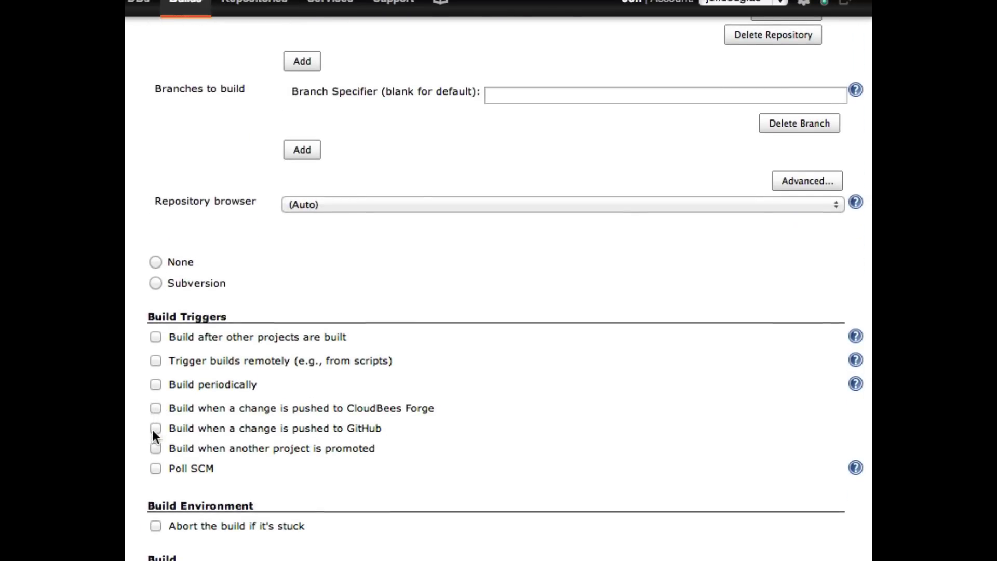
pyautogui.click(155, 428)
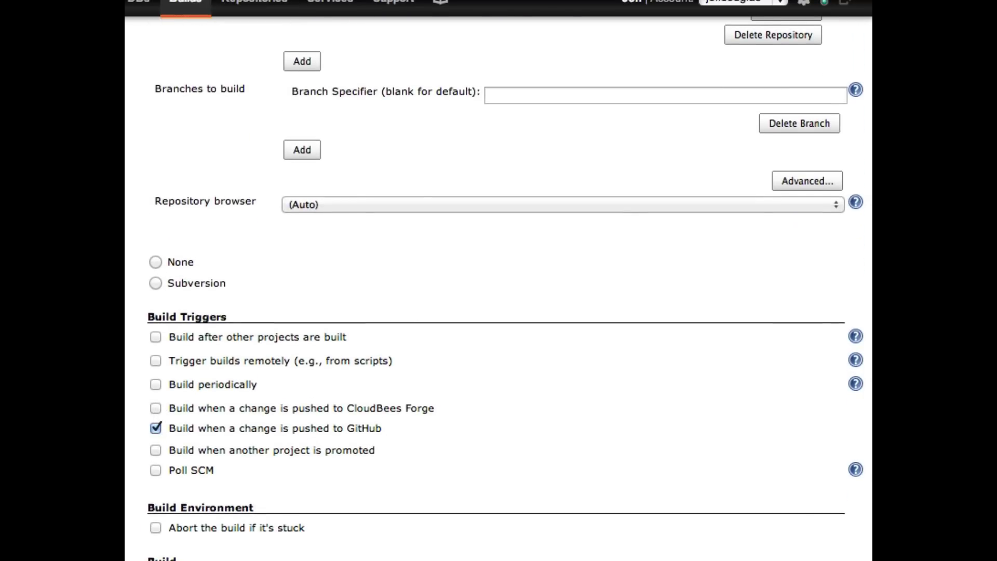
pyautogui.scroll(-2, 499, 288)
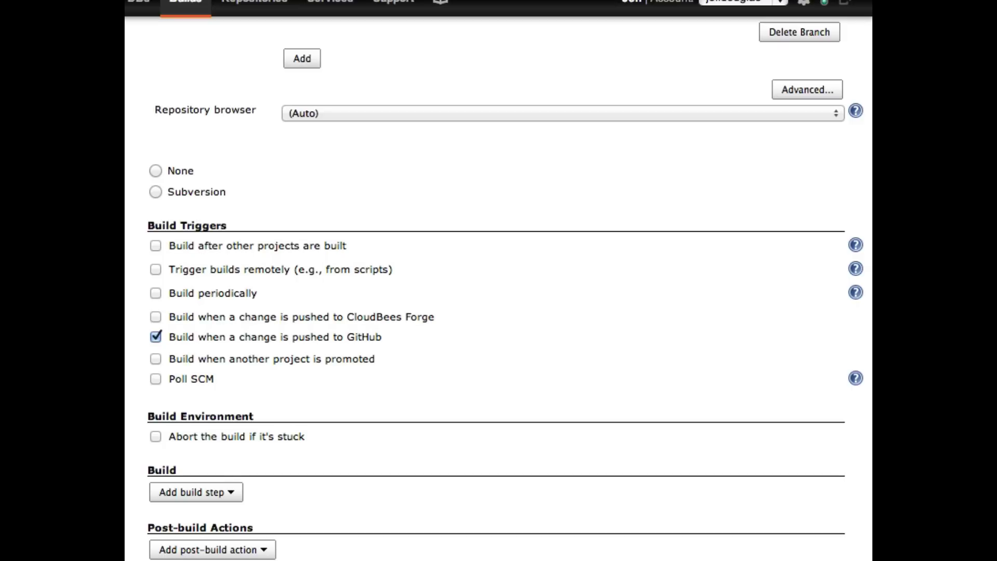
pyautogui.click(156, 380)
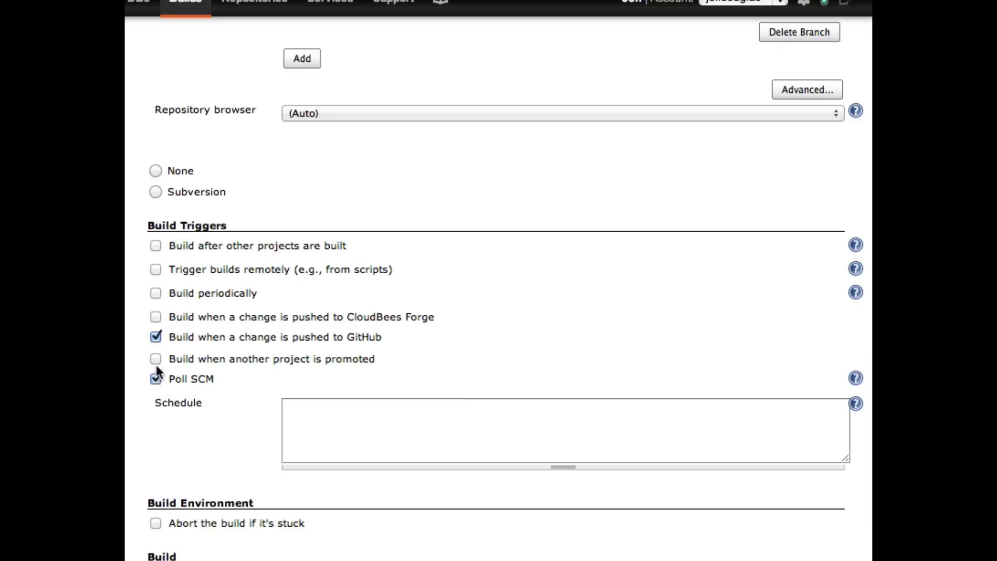
pyautogui.click(156, 338)
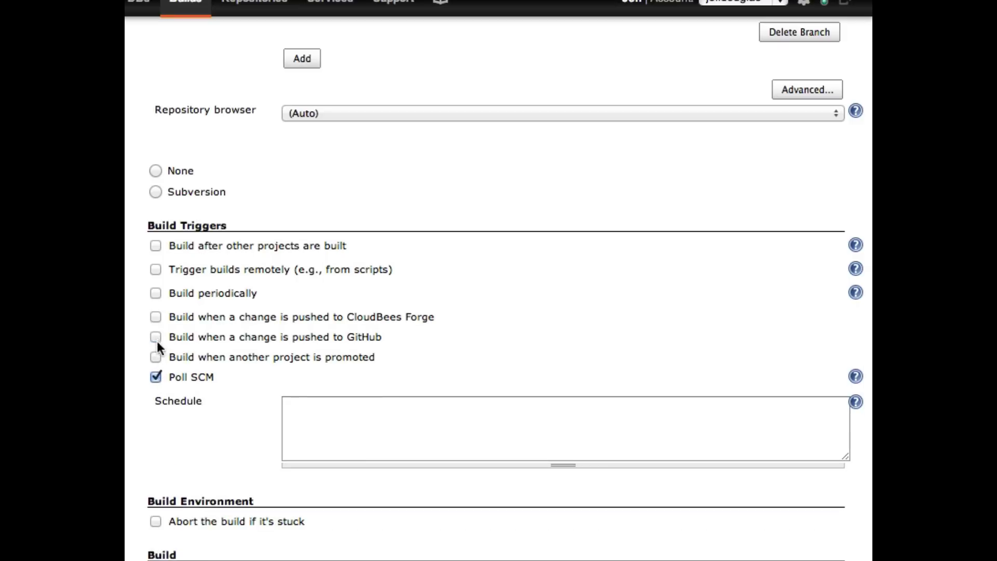
pyautogui.click(155, 378)
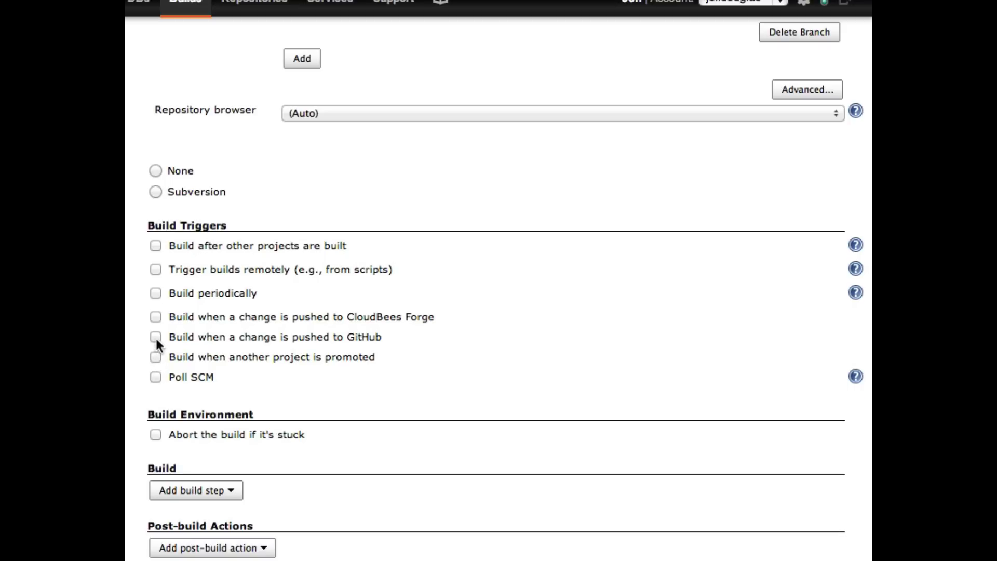
pyautogui.click(155, 337)
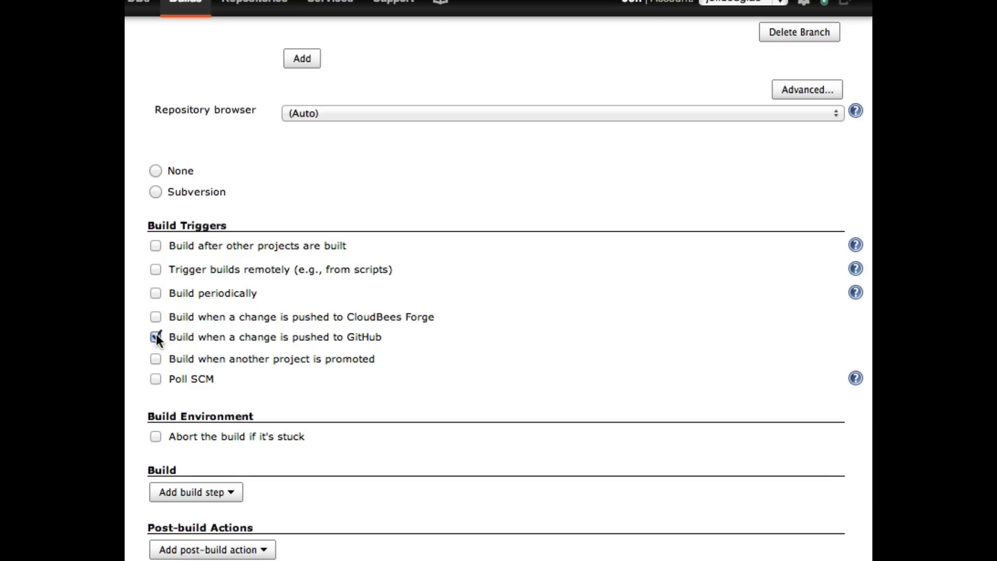
# Add an Invoke Ant build step and paste its targets line with lib/ant-salesforce.jar, the Salesforce username and the password
pyautogui.scroll(-1, 498, 289)
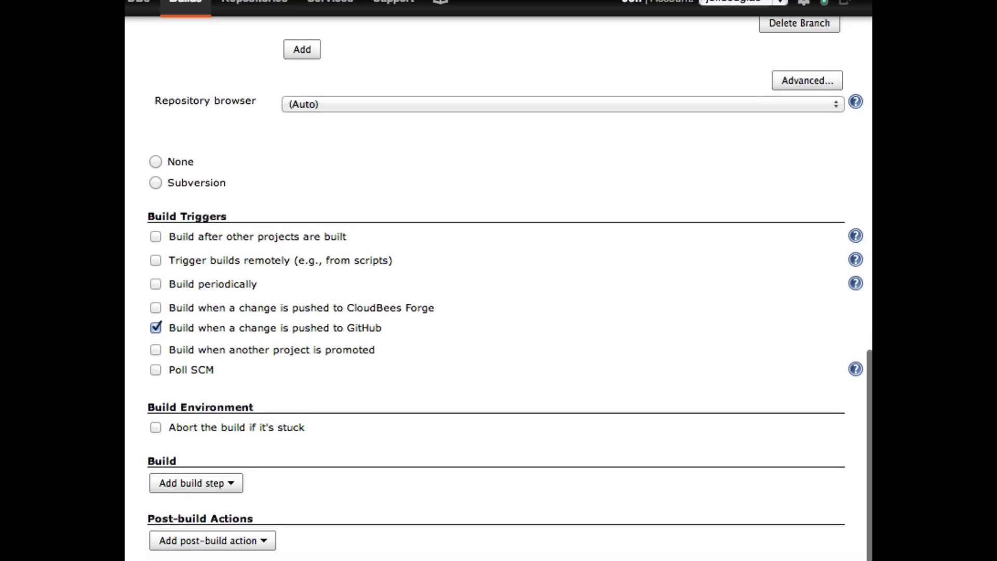
pyautogui.scroll(-3, 499, 288)
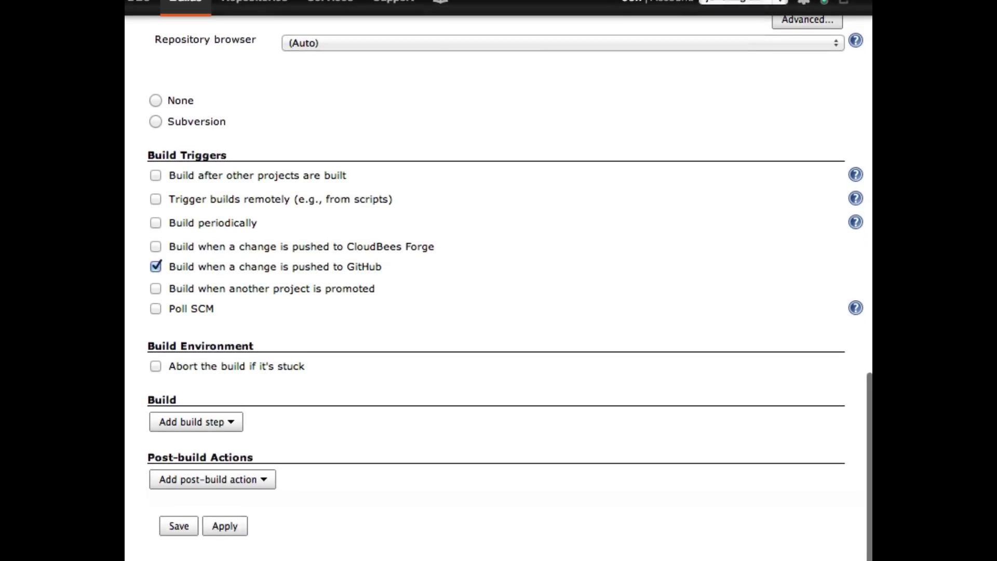
pyautogui.click(185, 425)
pyautogui.click(178, 482)
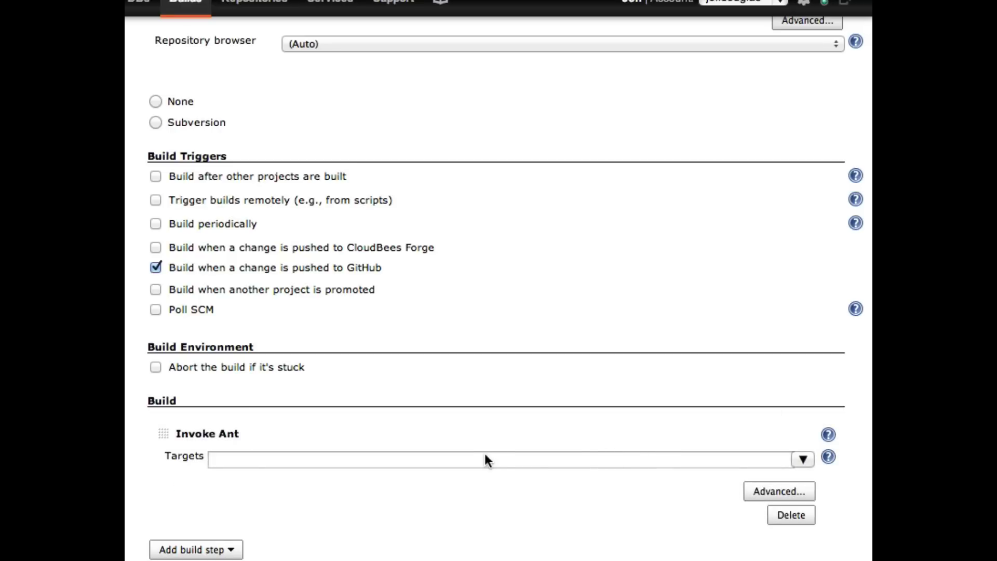
pyautogui.click(443, 459)
pyautogui.press('super+v')
pyautogui.press('super+a')
pyautogui.press('Left')
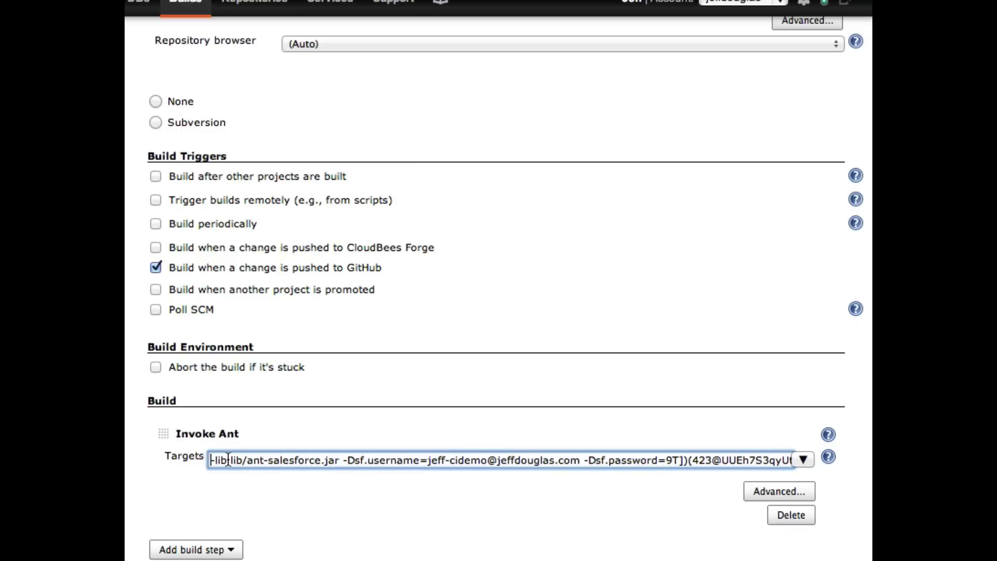
# Check the Ant targets line against the deployRunAllTests target in the repository's build.xml, and apply the job configuration
pyautogui.moveTo(242, 461); pyautogui.dragTo(800, 460)
pyautogui.click(345, 460)
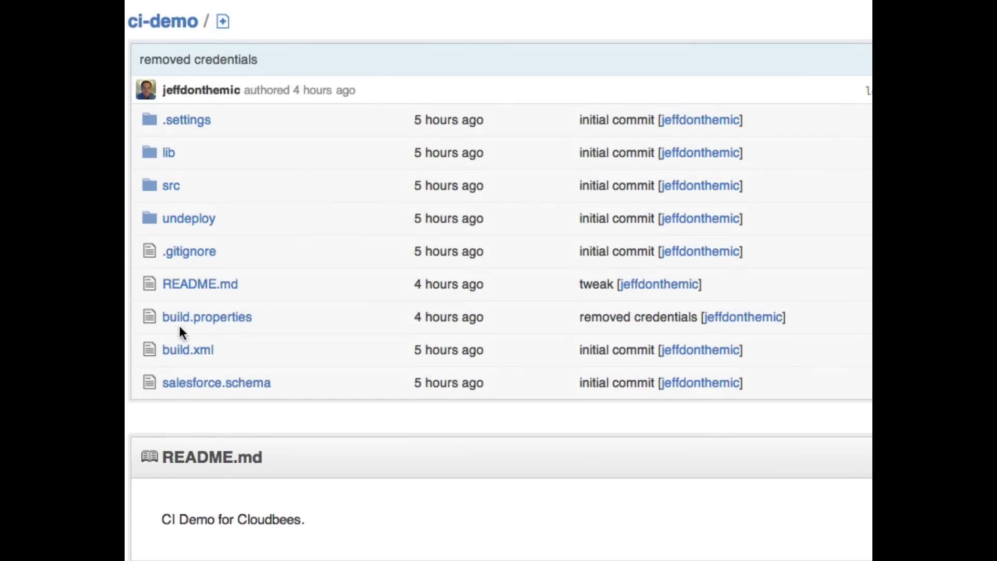
pyautogui.click(174, 349)
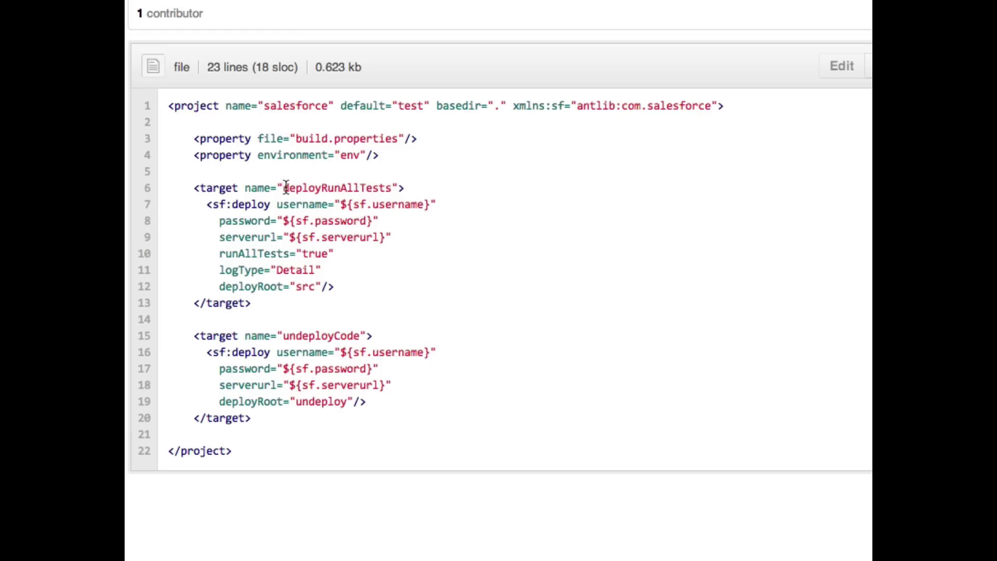
pyautogui.moveTo(282, 188); pyautogui.dragTo(368, 188)
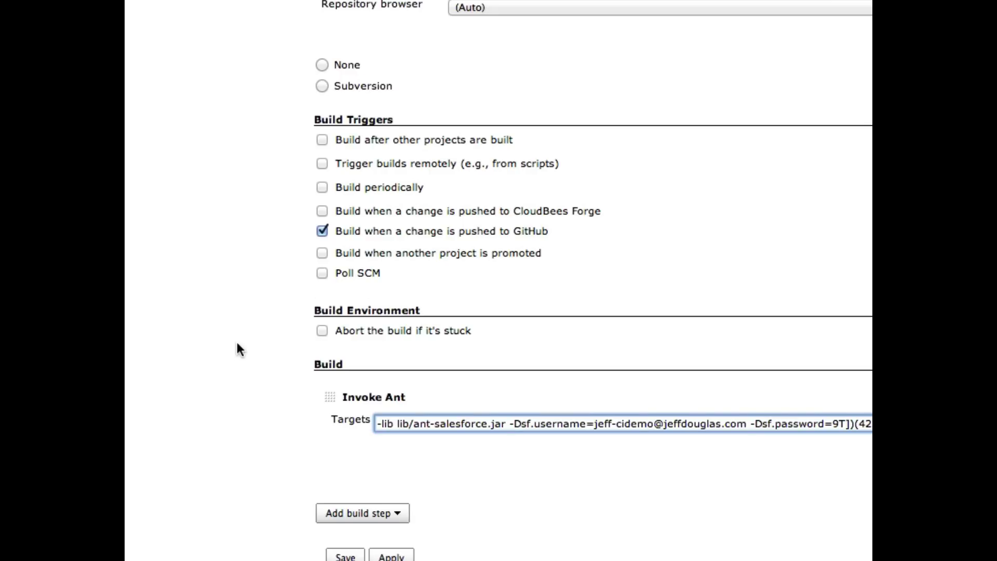
pyautogui.click(391, 556)
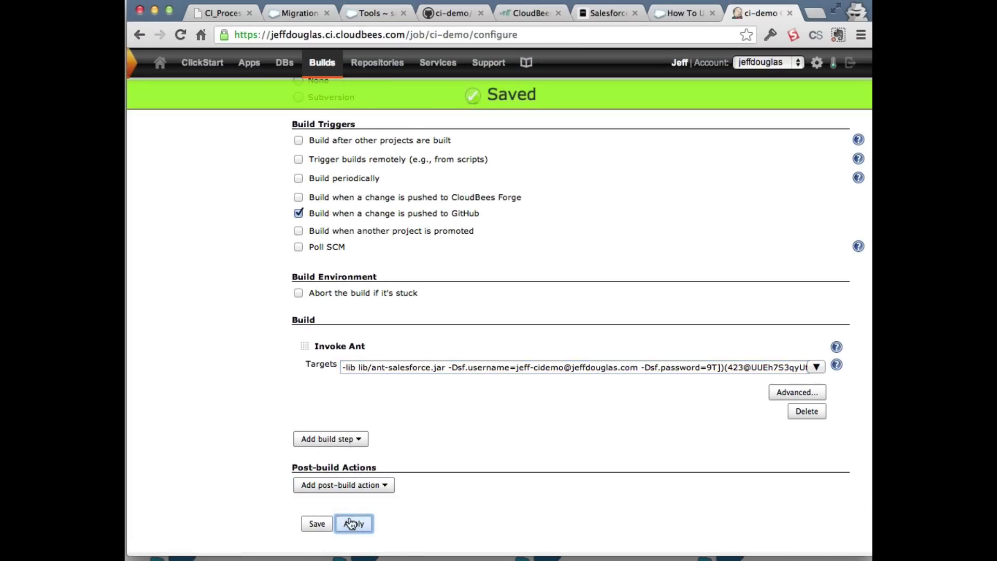
# Add an E-mail Notification post-build action without recipients and apply the job configuration
pyautogui.click(340, 487)
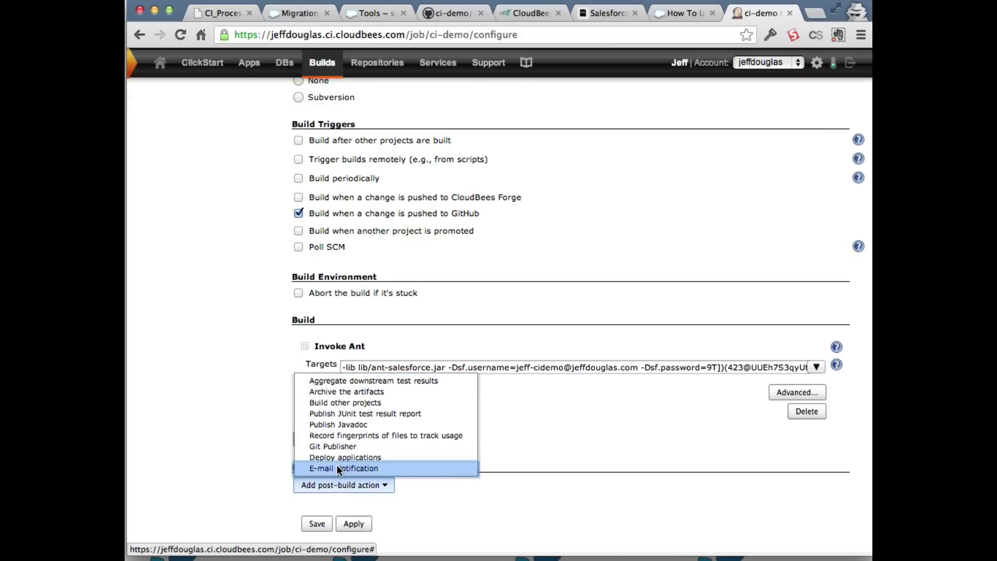
pyautogui.click(338, 468)
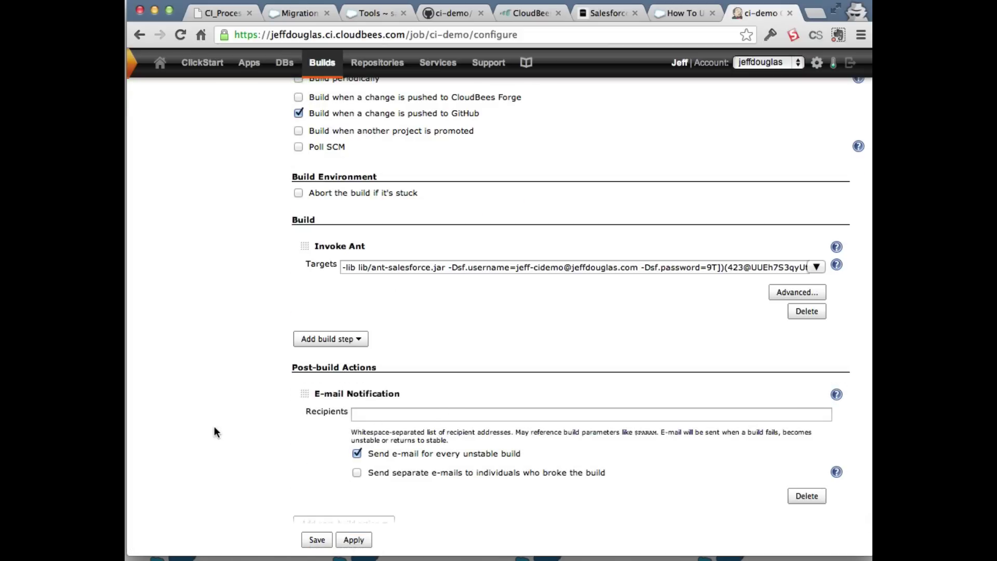
pyautogui.scroll(-1, 214, 427)
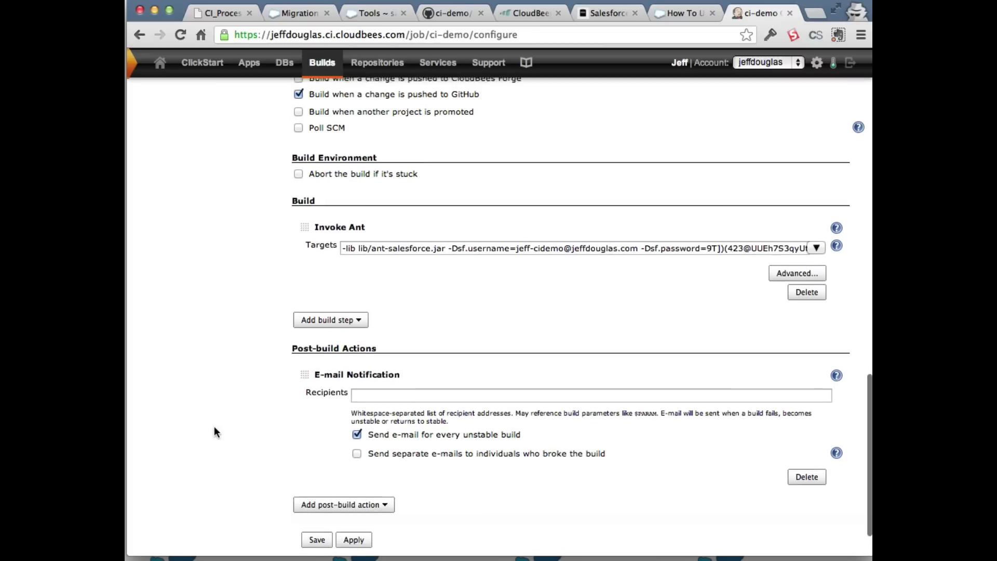
pyautogui.scroll(5, 214, 427)
pyautogui.scroll(-7, 214, 433)
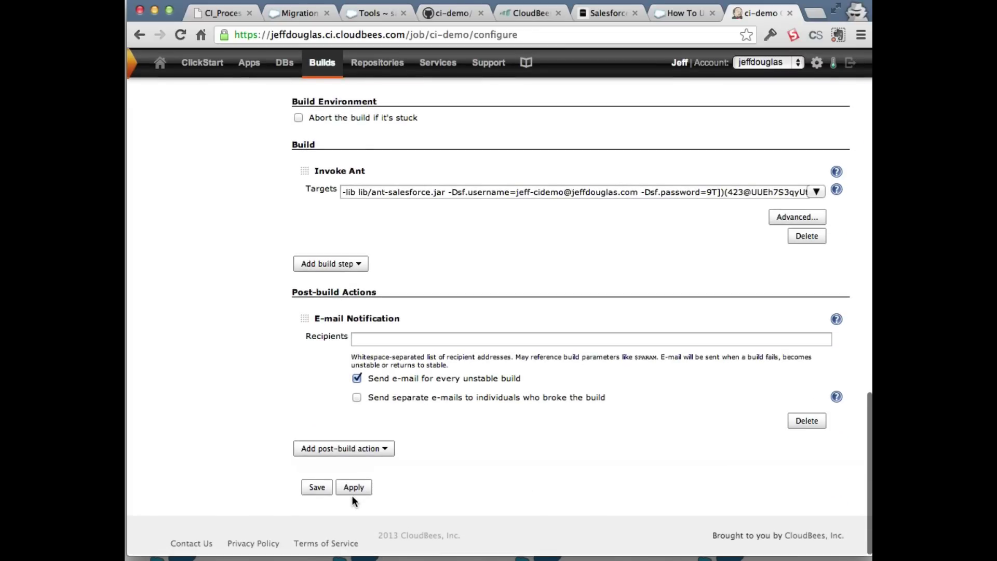
pyautogui.click(353, 487)
pyautogui.scroll(15, 182, 483)
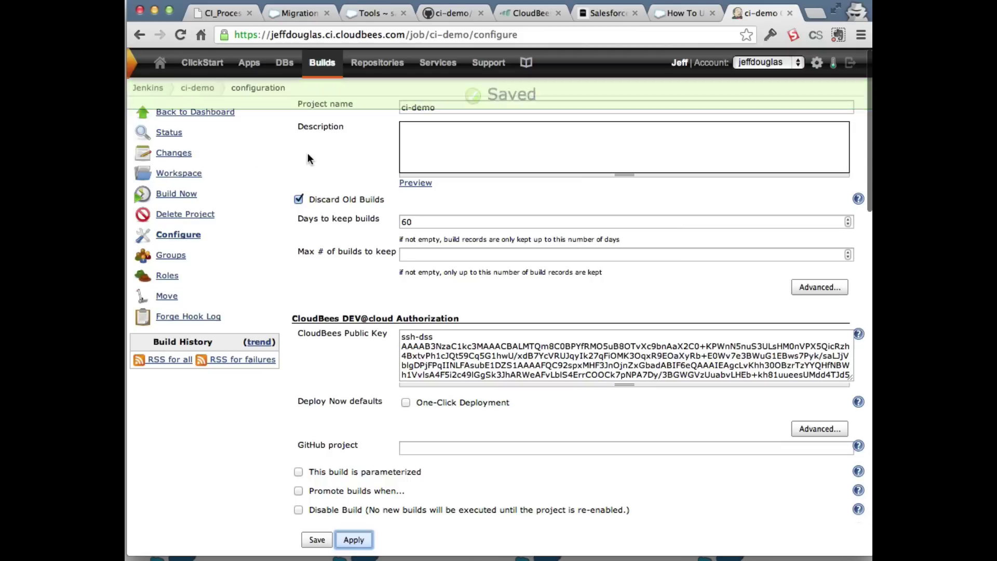
# Start a build of the ci-demo job and open the console output of build #1
pyautogui.click(170, 198)
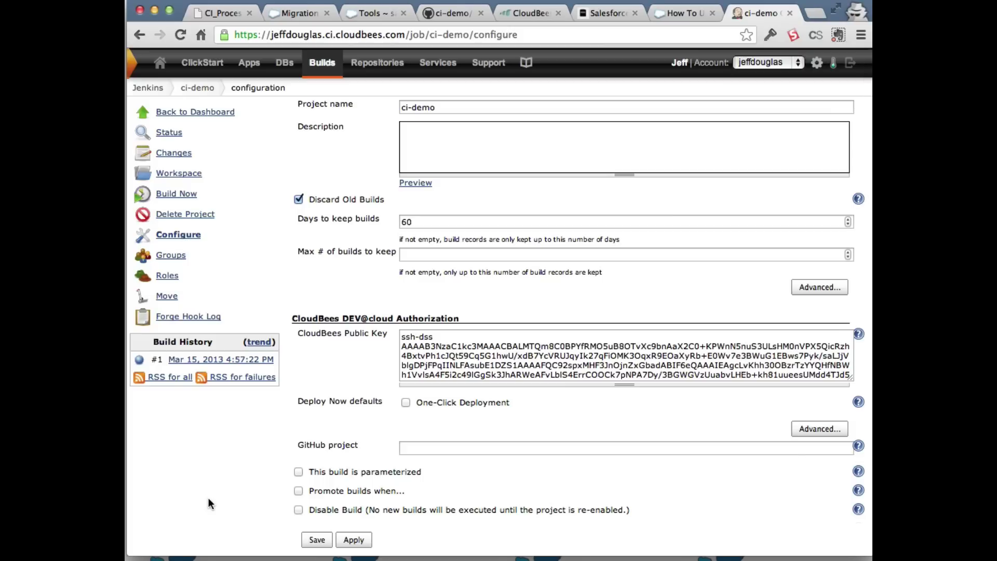
pyautogui.click(209, 360)
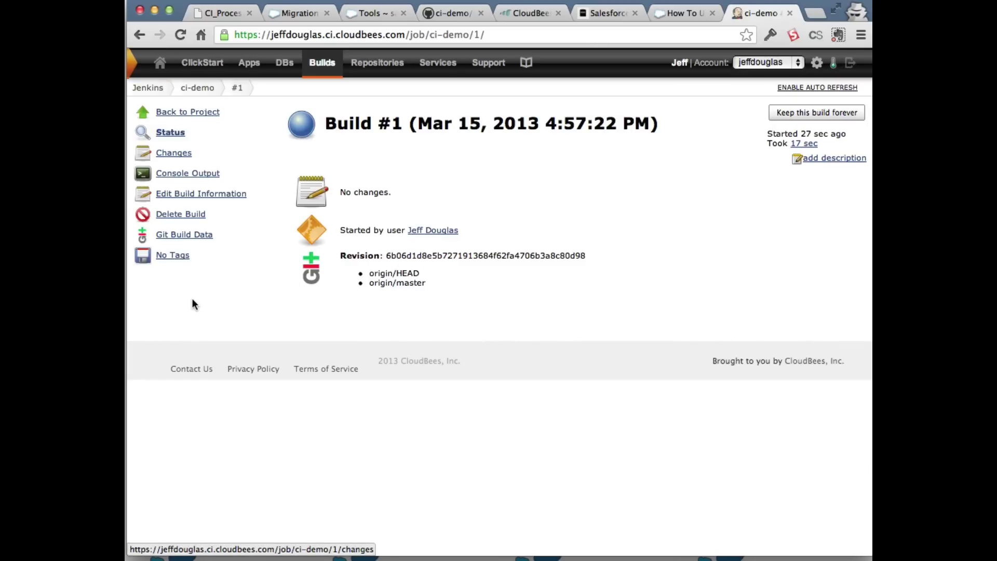
pyautogui.click(184, 178)
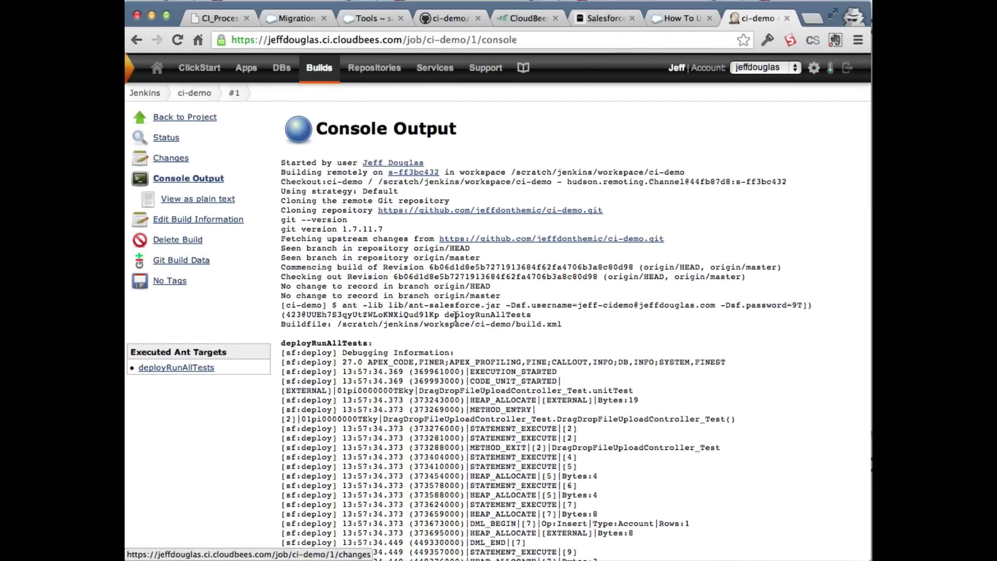
# Examine the console log of build #1 from the deployRunAllTests target to its end, and return to the ci-demo project page
pyautogui.moveTo(286, 343); pyautogui.dragTo(363, 343)
pyautogui.scroll(-1, 547, 343)
pyautogui.scroll(-10, 547, 343)
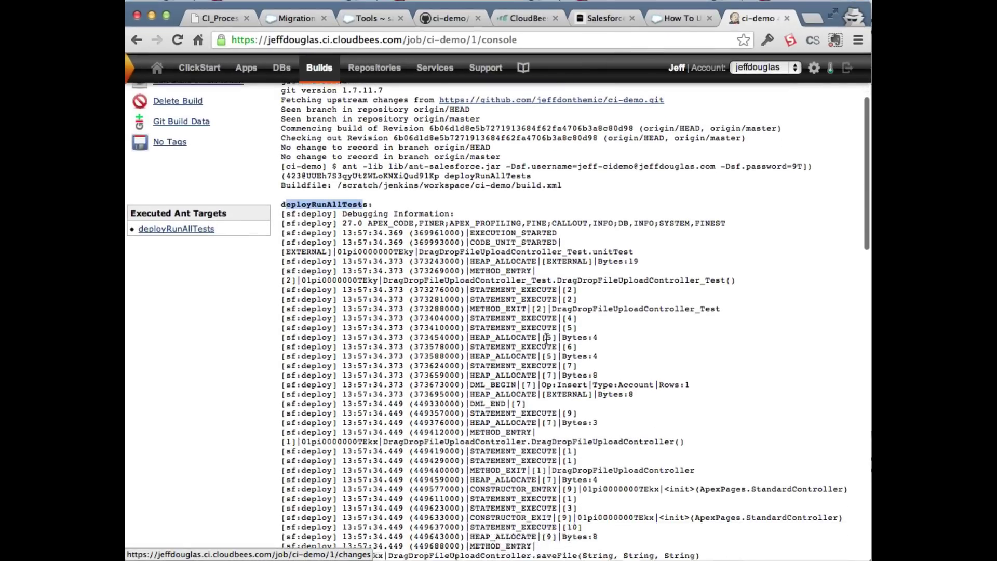
pyautogui.scroll(-13, 547, 339)
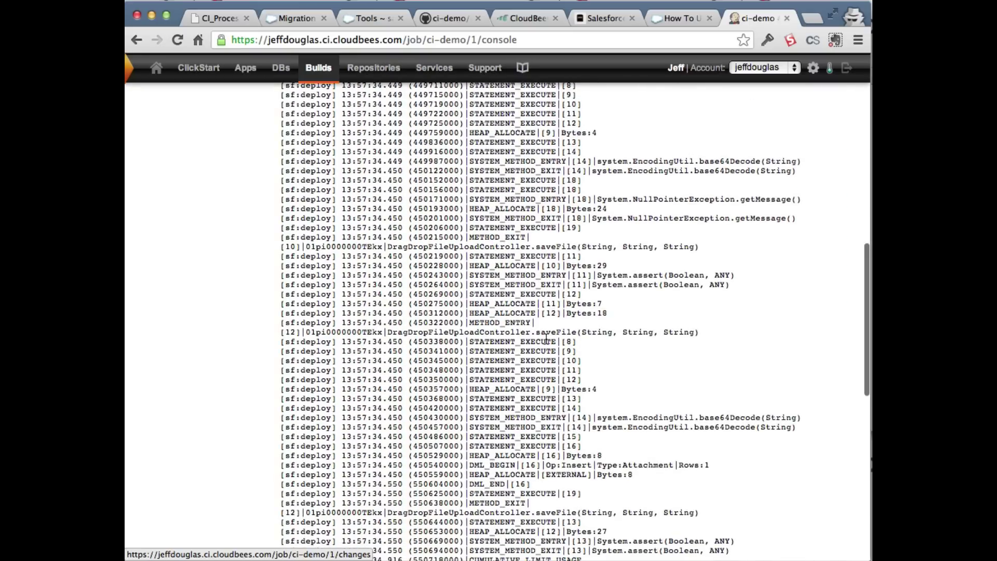
pyautogui.scroll(-4, 546, 339)
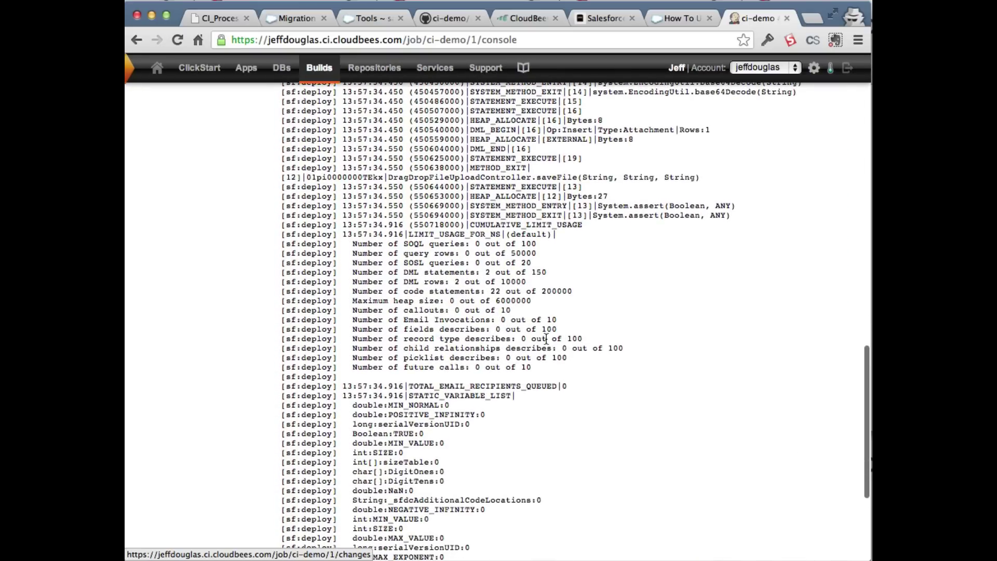
pyautogui.scroll(-6, 547, 339)
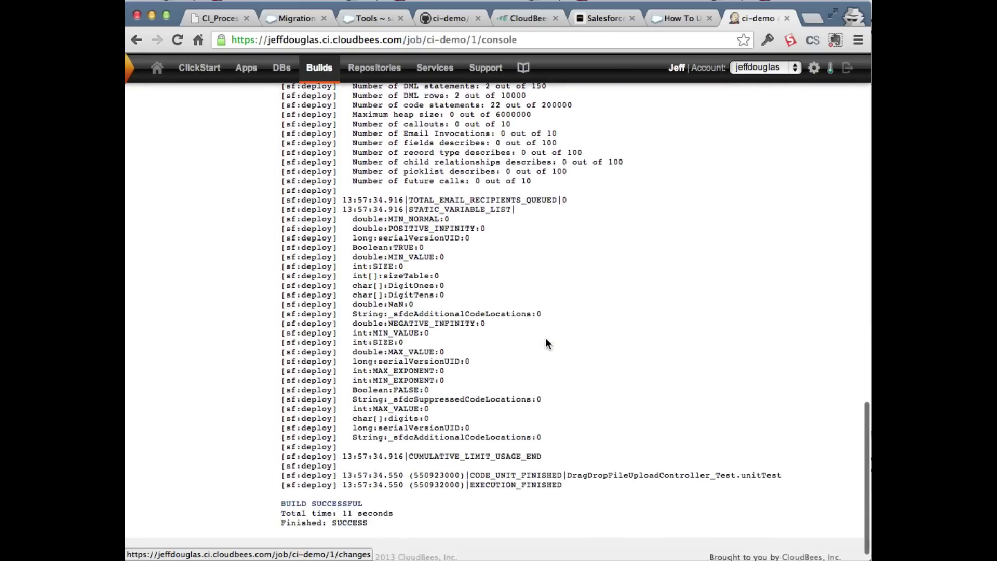
pyautogui.scroll(12, 546, 339)
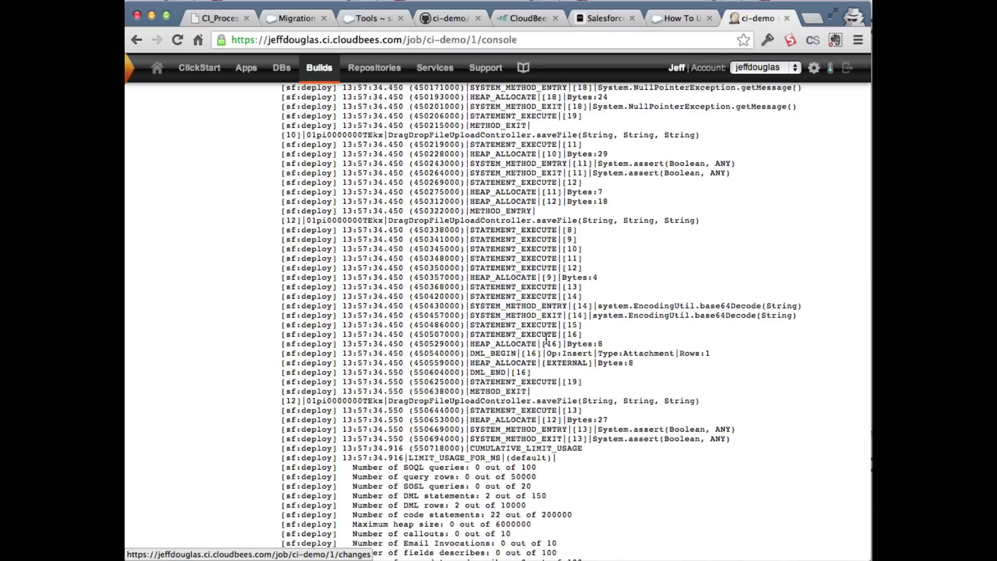
pyautogui.scroll(15, 546, 339)
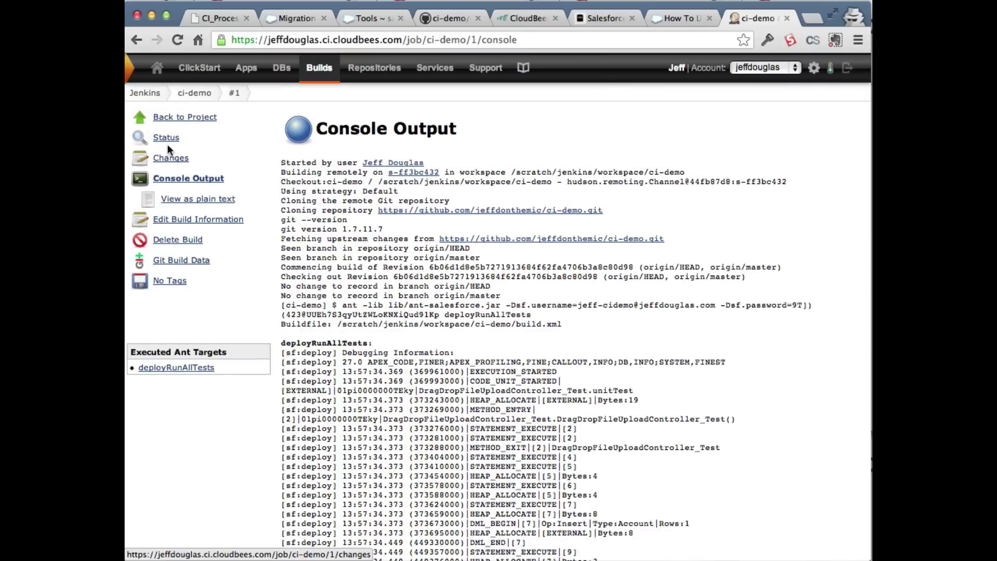
pyautogui.click(171, 118)
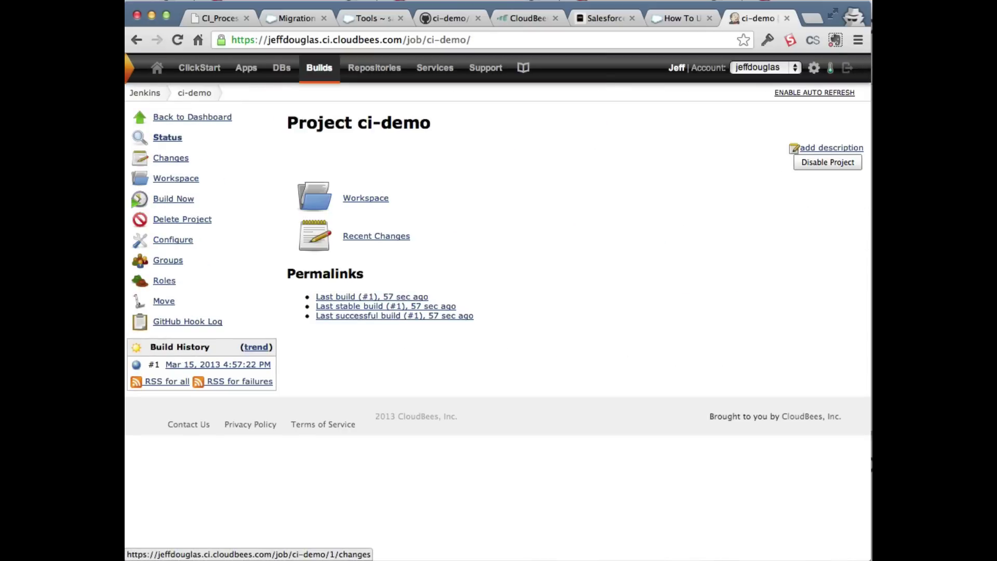
# Switch to the terminal, open the CI Demo folder in Sublime Text with "sublime .", and fit the editor window on screen
pyautogui.press('super+Tab')
pyautogui.write('sublime')
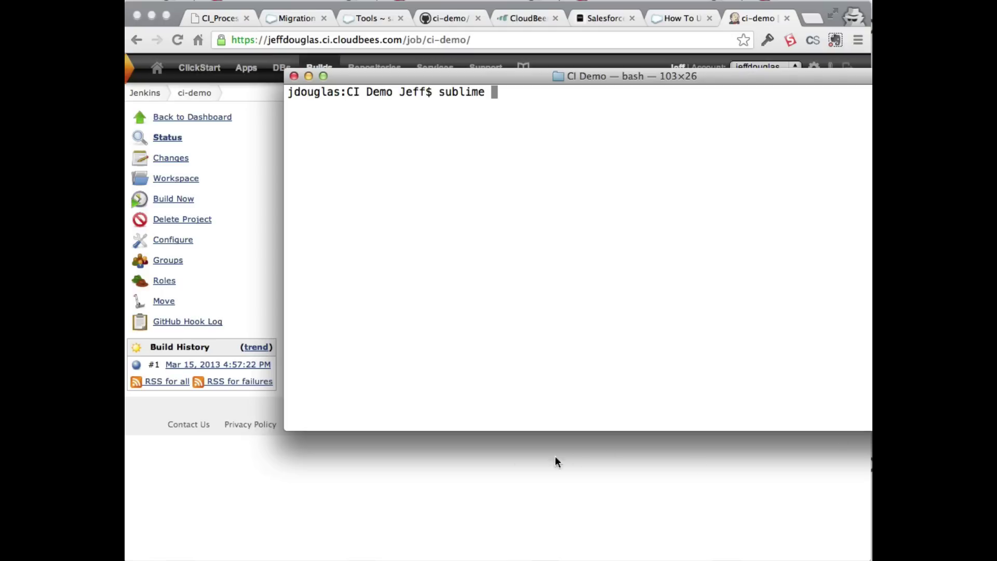
pyautogui.click(503, 473)
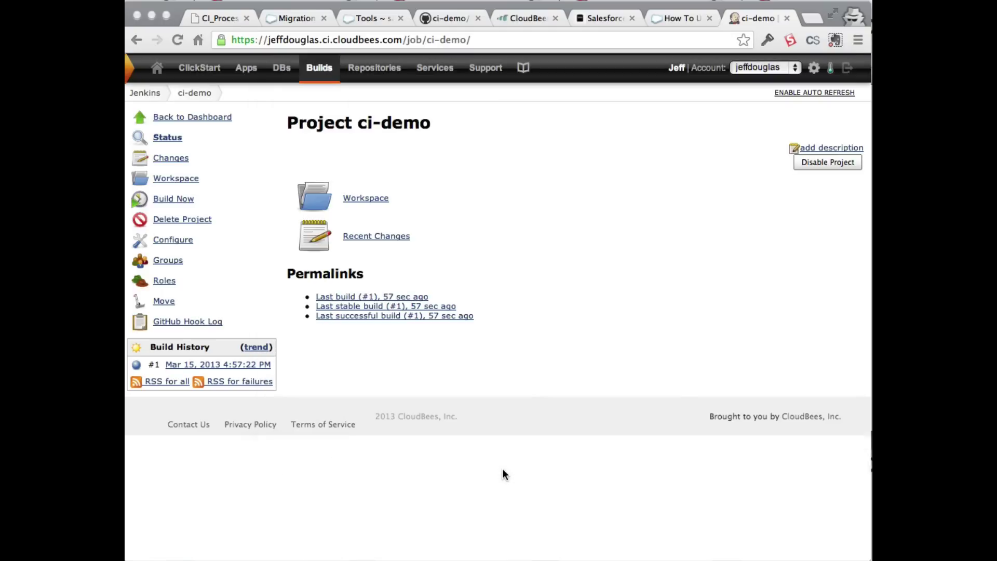
pyautogui.click(606, 19)
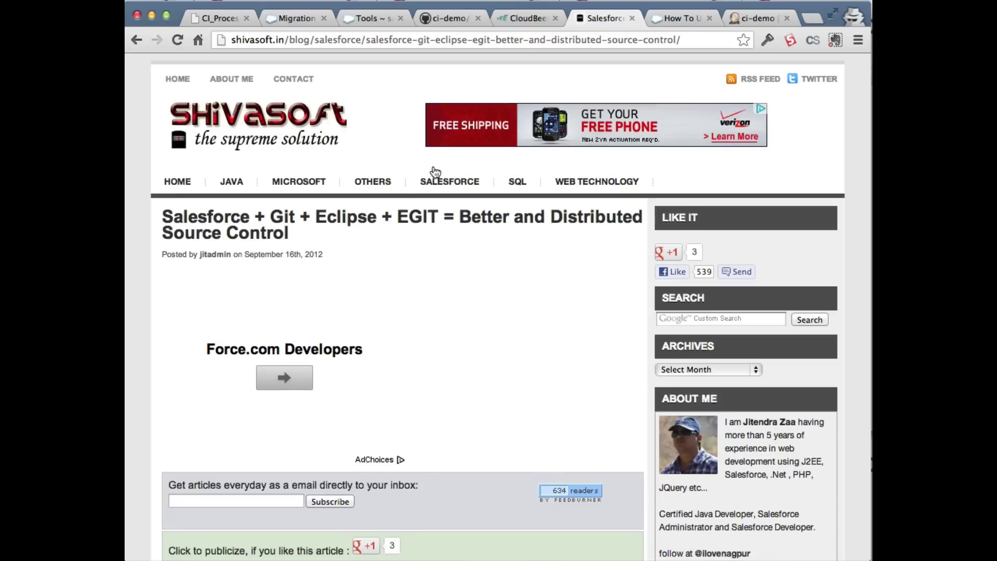
pyautogui.click(752, 19)
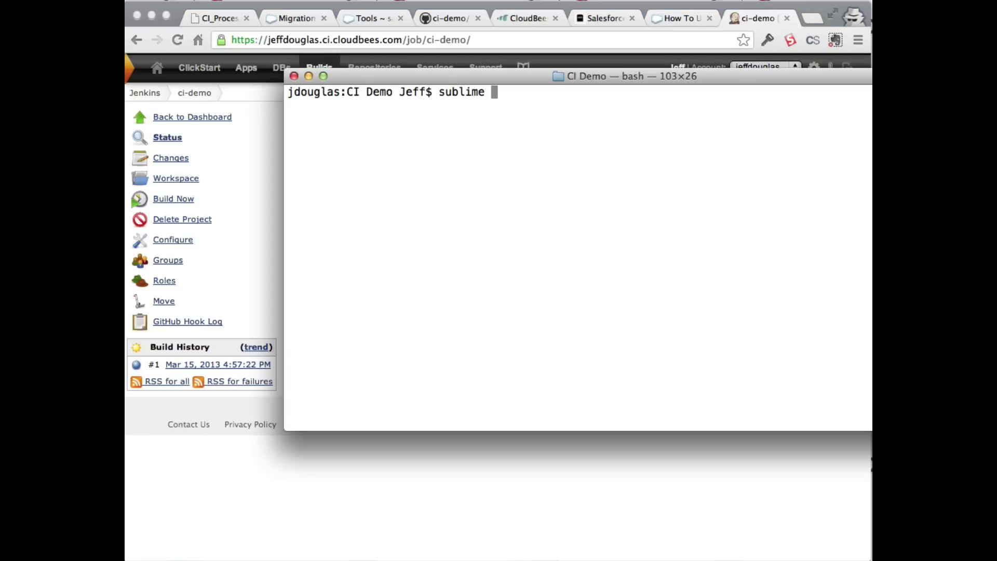
pyautogui.write('.')
pyautogui.press('Return')
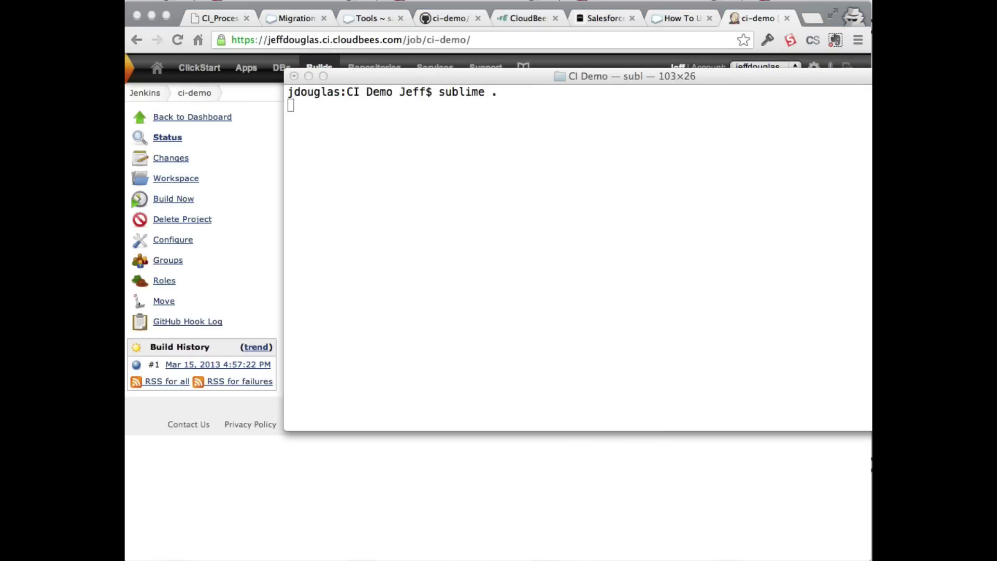
pyautogui.moveTo(545, 556)
pyautogui.click(497, 244)
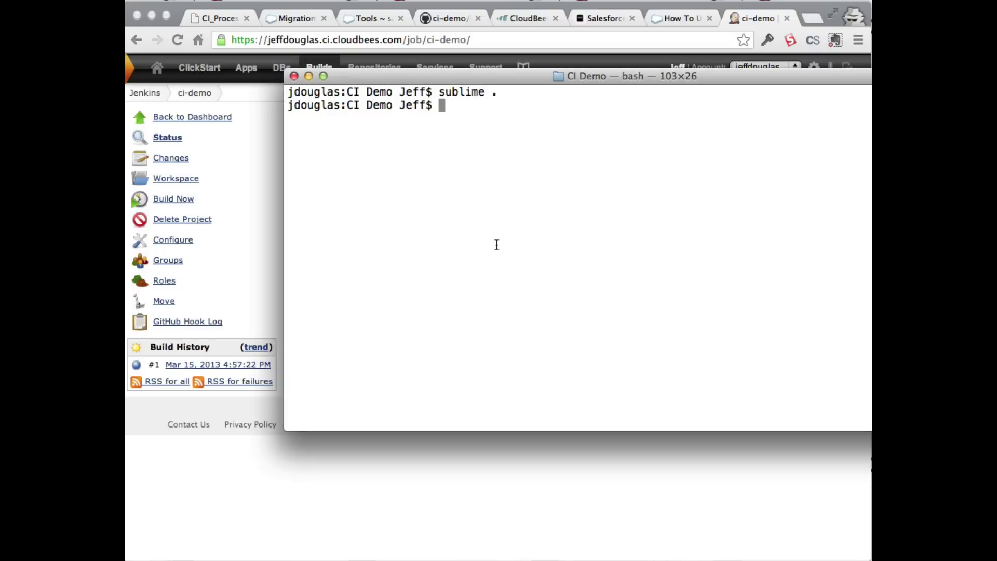
pyautogui.write('sublime .')
pyautogui.press('Return')
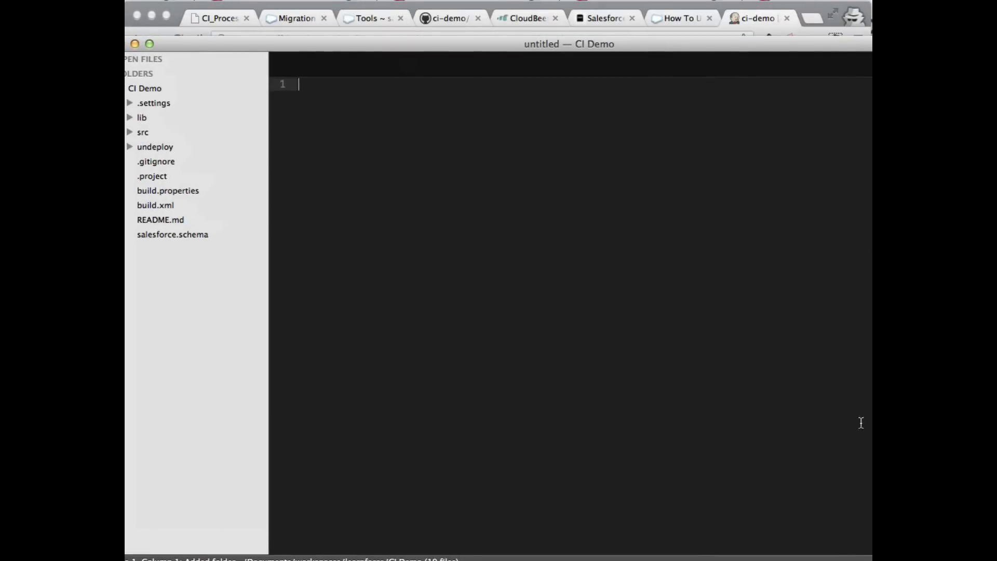
pyautogui.moveTo(870, 559); pyautogui.dragTo(850, 513)
pyautogui.moveTo(703, 49); pyautogui.dragTo(726, 63)
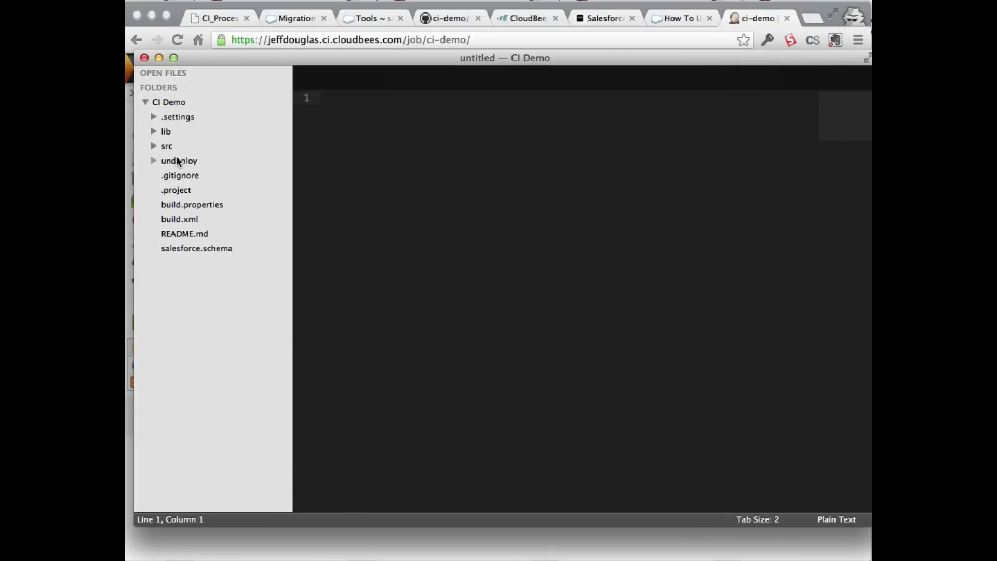
# View the code of the DragDropFileUploadController class and its DragDropFileUploadController_Test class in src/classes
pyautogui.click(155, 147)
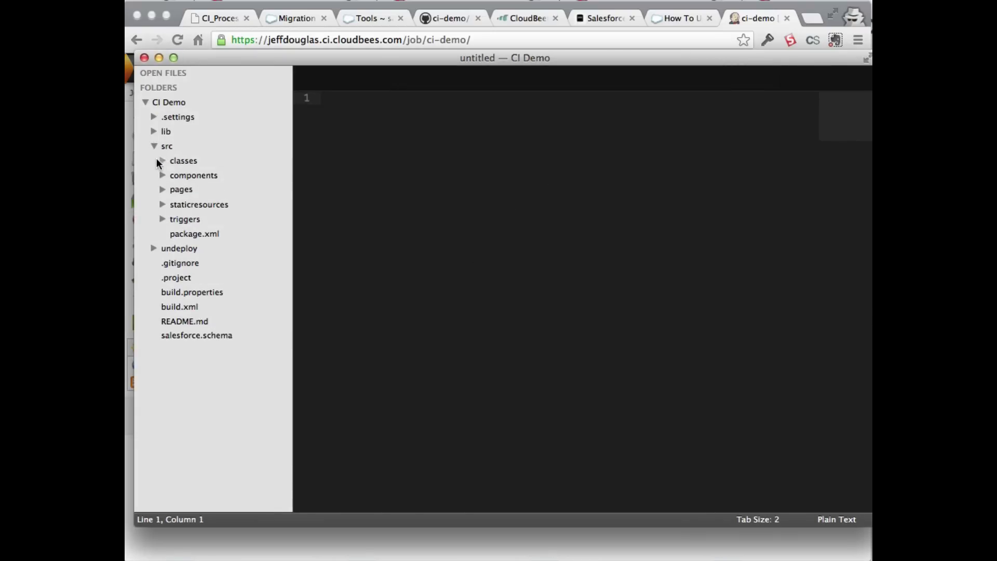
pyautogui.click(163, 160)
pyautogui.click(198, 176)
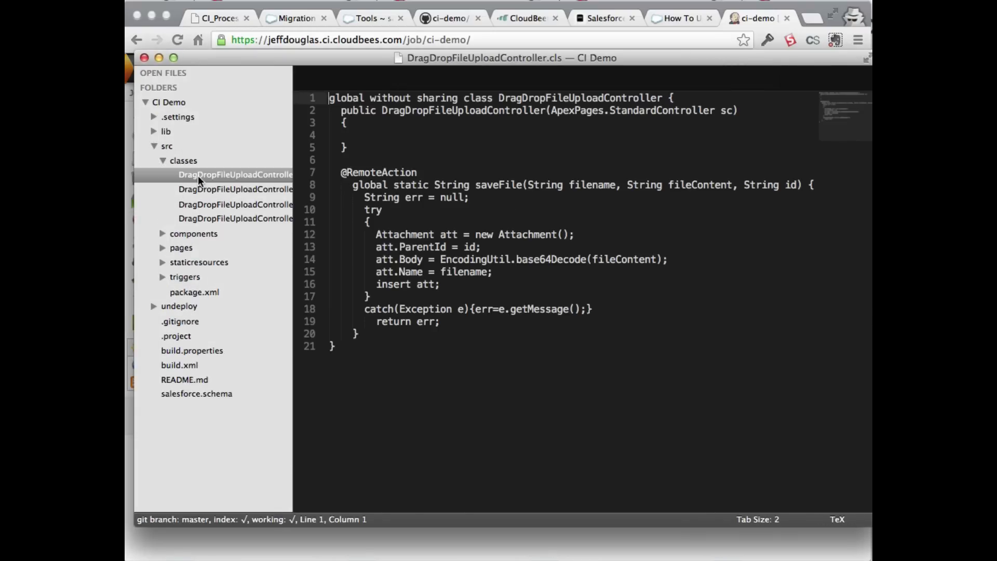
pyautogui.click(247, 204)
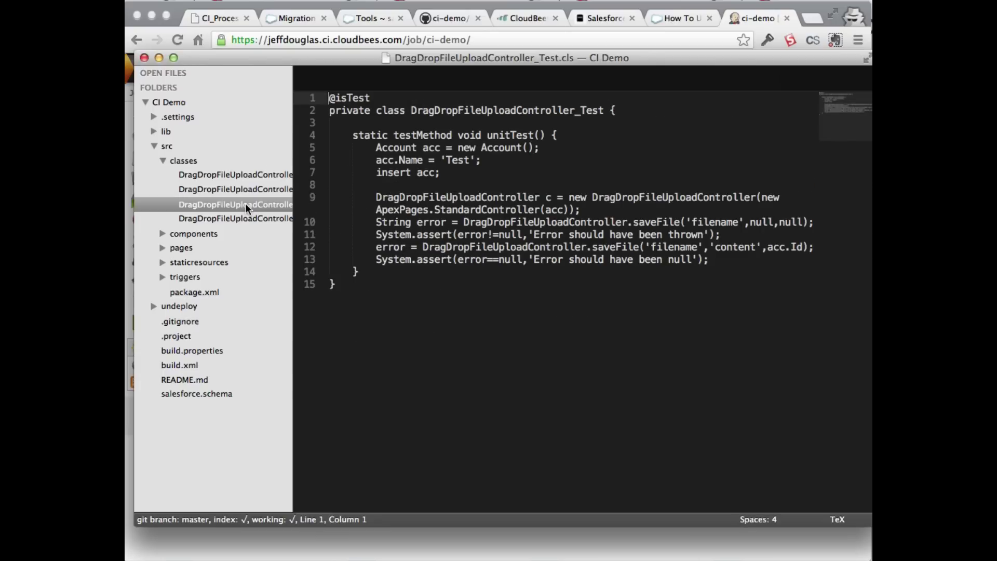
# Append "-- comment by" and the developer's first name to the line 8 comment in DragDropFileUpload.page, save it, and minimize the editor
pyautogui.click(163, 247)
pyautogui.click(235, 262)
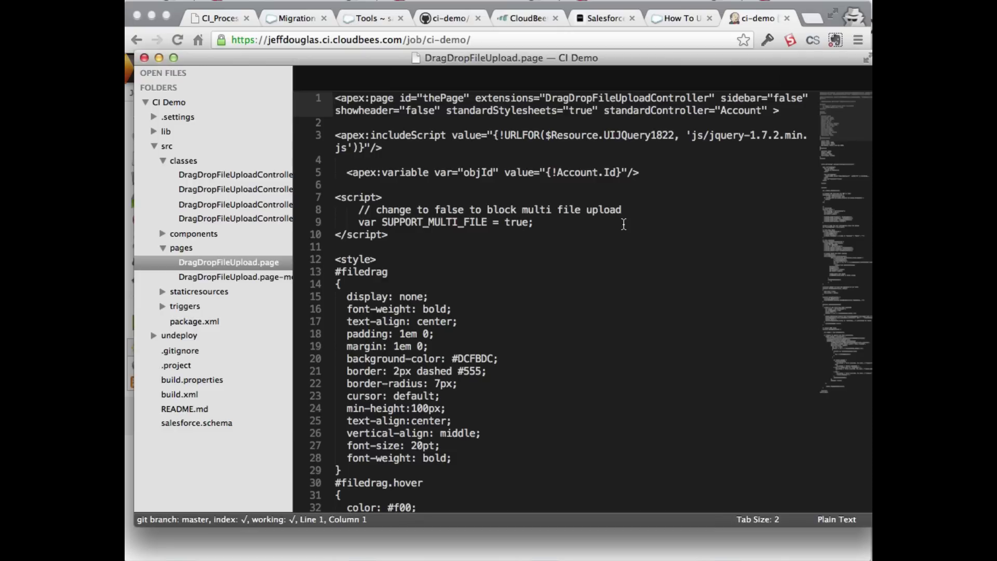
pyautogui.click(631, 210)
pyautogui.write('-- ')
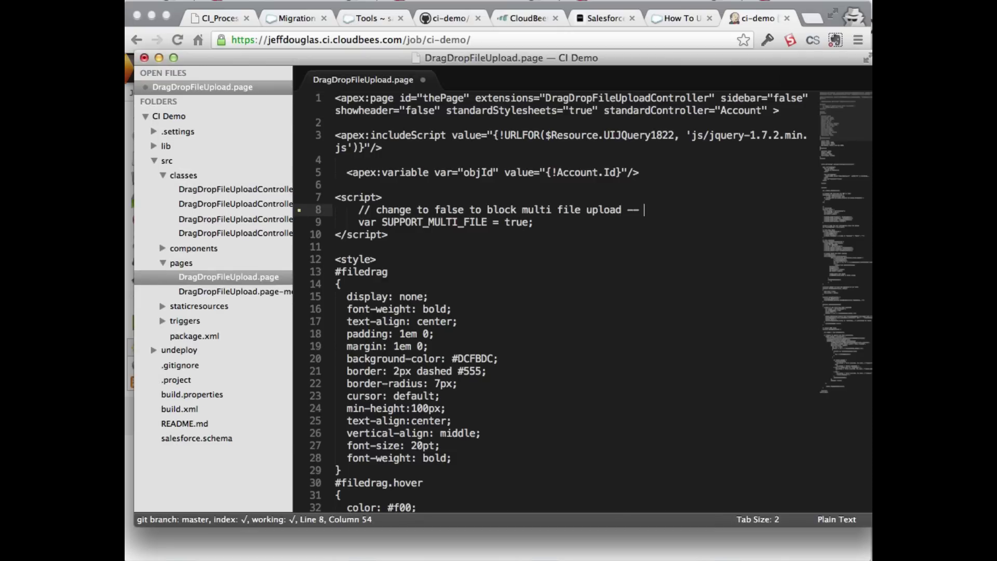
pyautogui.write('comment by jeff')
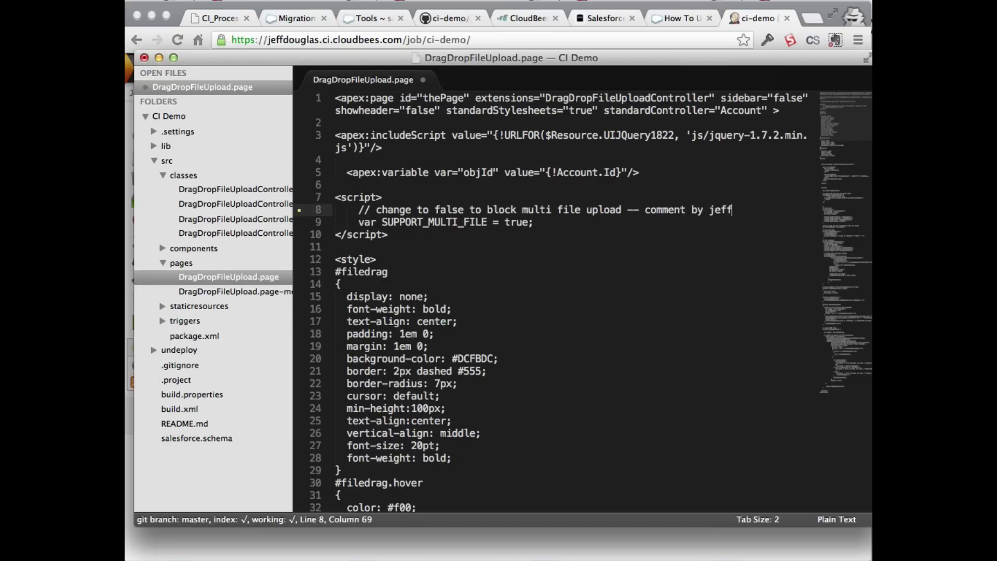
pyautogui.press('super+s')
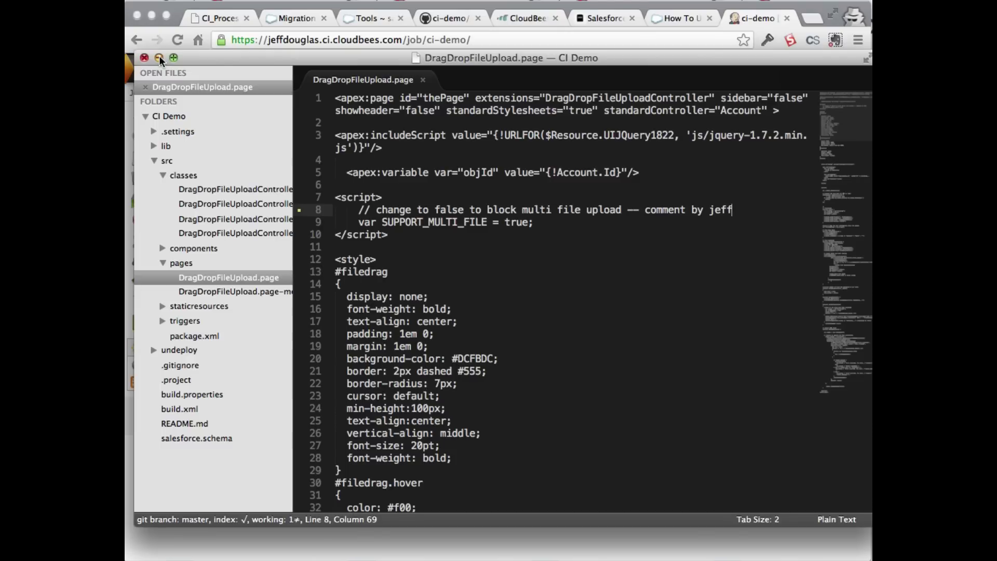
pyautogui.click(158, 57)
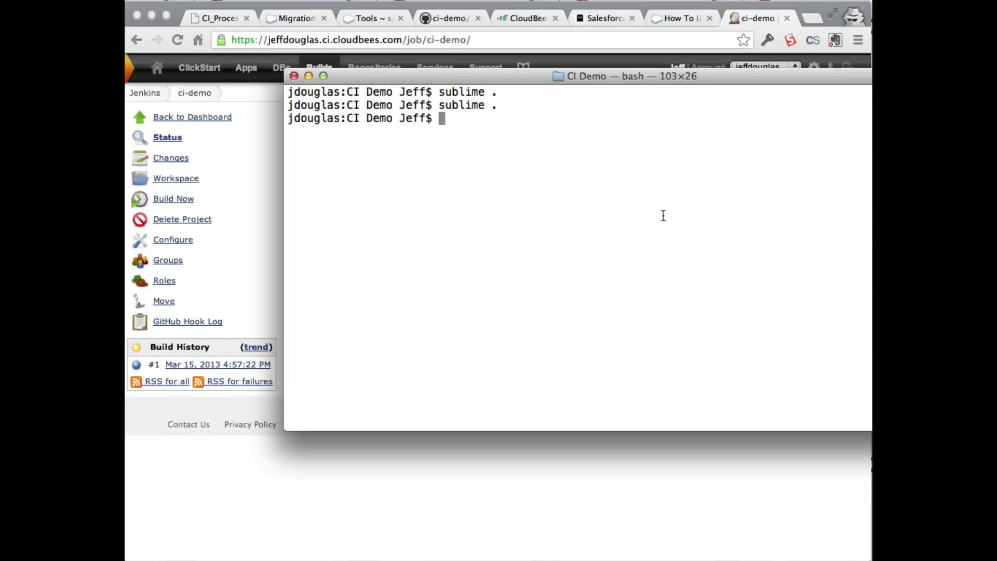
# Check the repository with git status, and commit all changes with the message 'tweaked code' using git commit -am
pyautogui.write('git status')
pyautogui.press('Return')
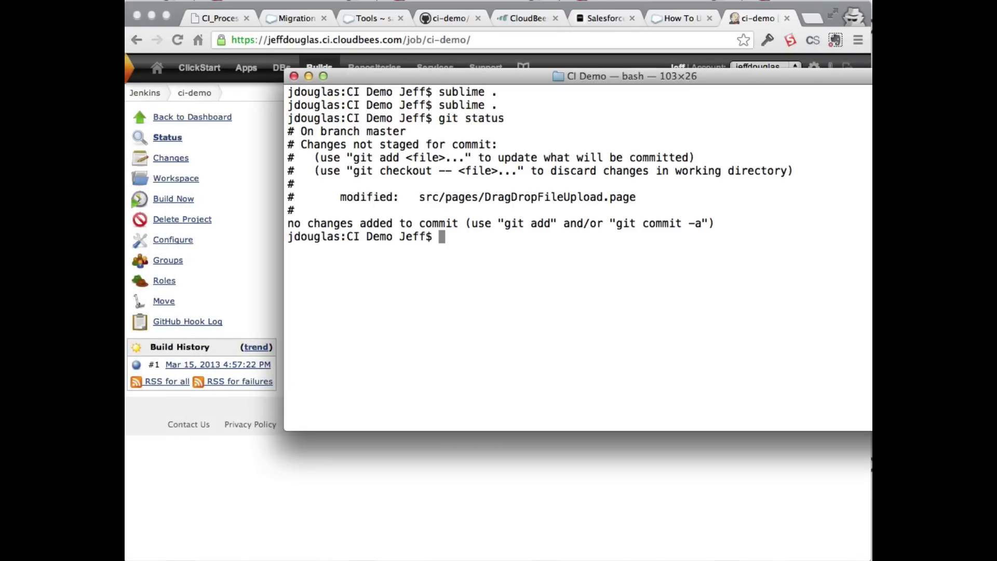
pyautogui.write('git comit')
pyautogui.press('BackSpace')
pyautogui.press('BackSpace')
pyautogui.write('mi')
pyautogui.press('BackSpace')
pyautogui.press('BackSpace')
pyautogui.write('mit')
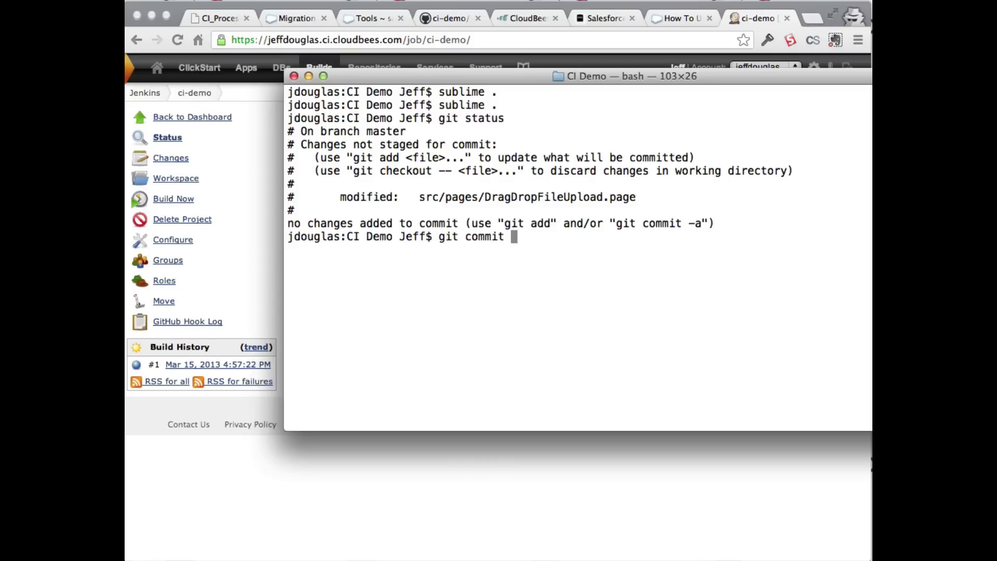
pyautogui.write(" -am 'tweaked code'")
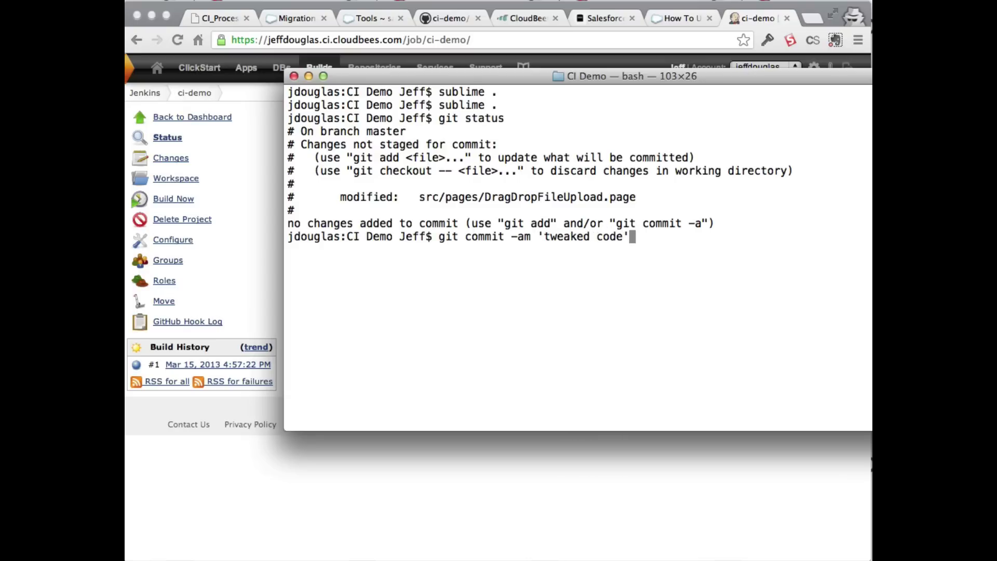
pyautogui.press('Return')
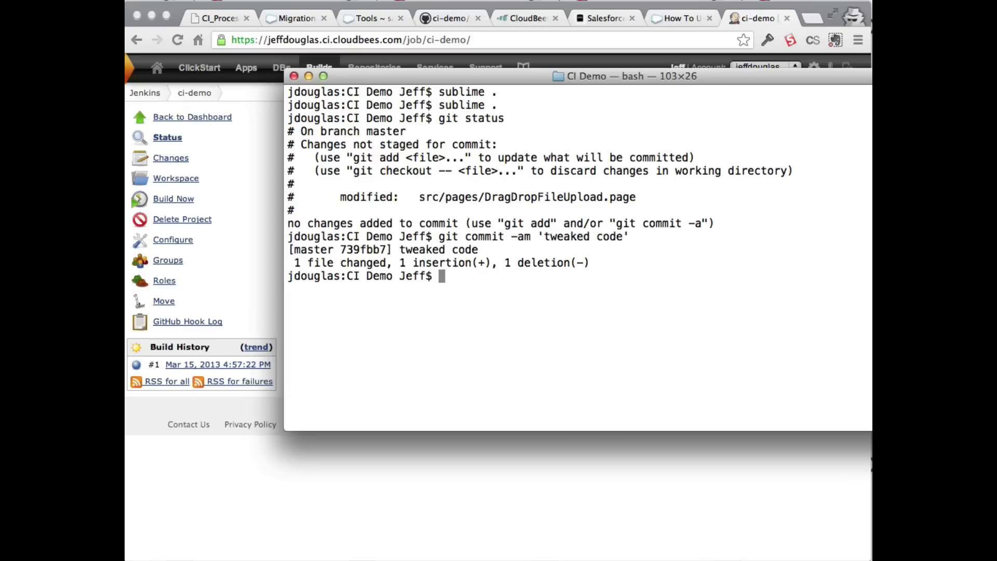
# Push the commit to origin master, and check the build history on the ci-demo project page in Jenkins
pyautogui.write('git push origin mater')
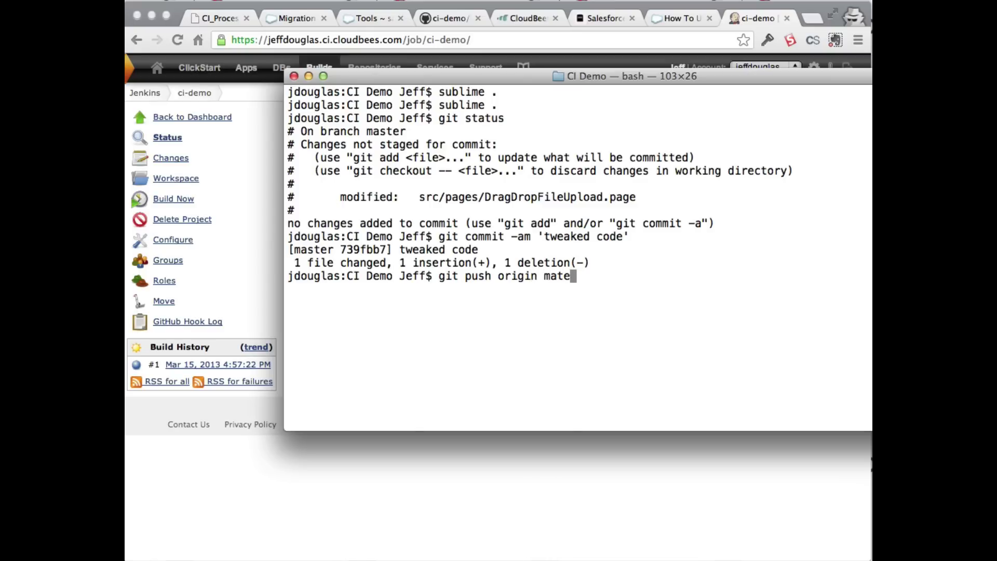
pyautogui.press('BackSpace')
pyautogui.press('BackSpace')
pyautogui.write('ster')
pyautogui.press('Return')
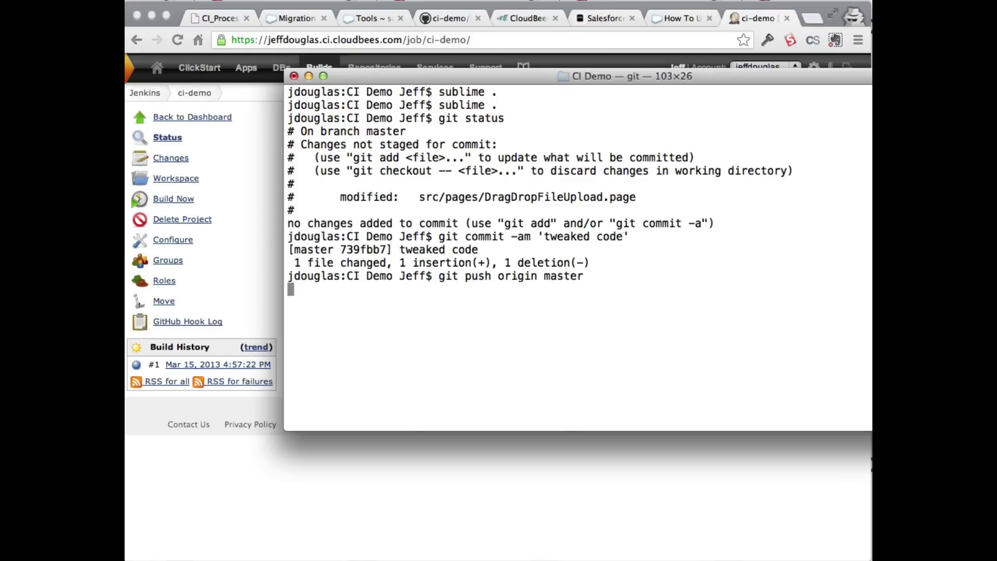
pyautogui.click(510, 482)
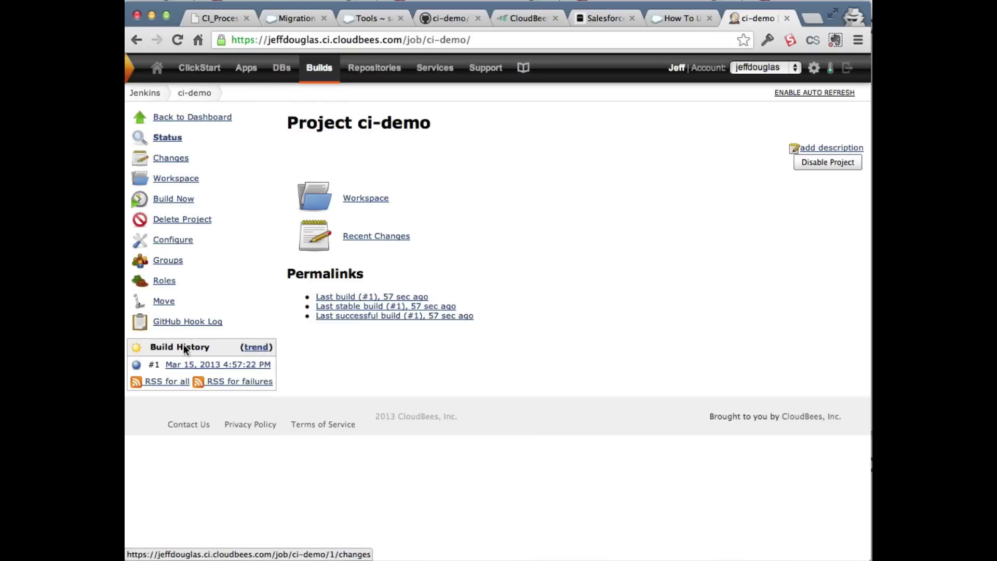
pyautogui.moveTo(182, 367)
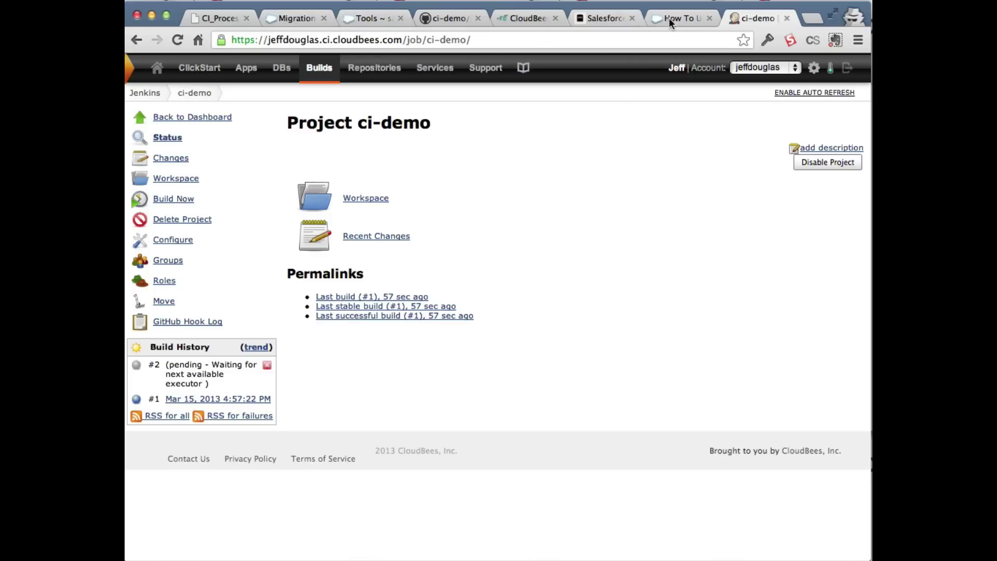
# Find Pages in the Salesforce setup by searching for 'pages', and view the markup of the DragDropFileUpload Visualforce page
pyautogui.click(370, 19)
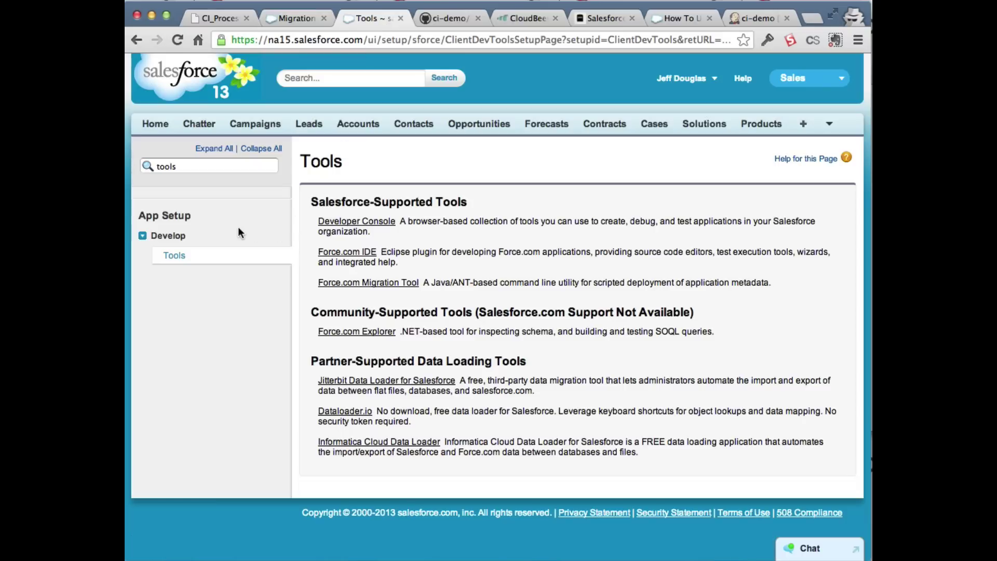
pyautogui.doubleClick(211, 163)
pyautogui.write('p')
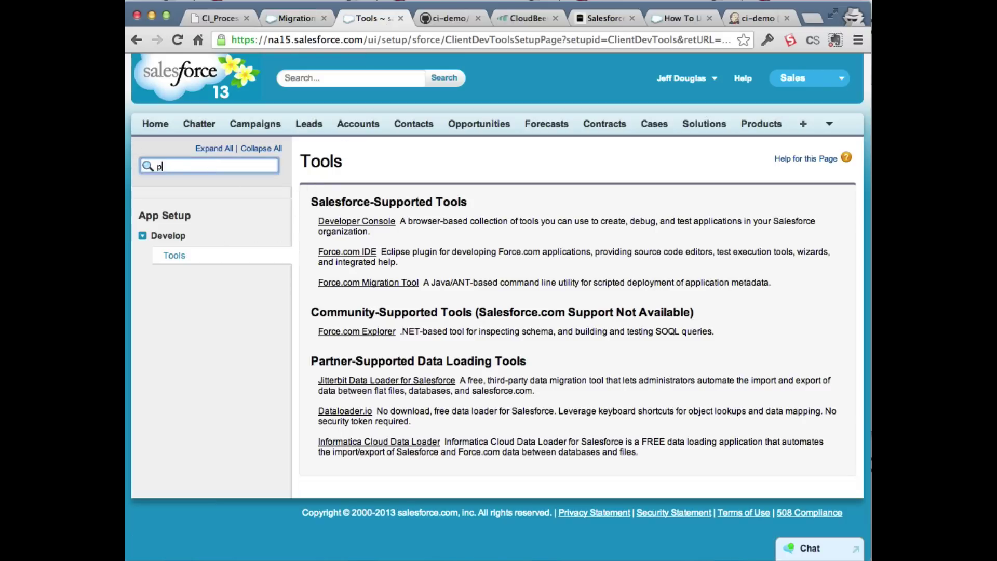
pyautogui.write('ages')
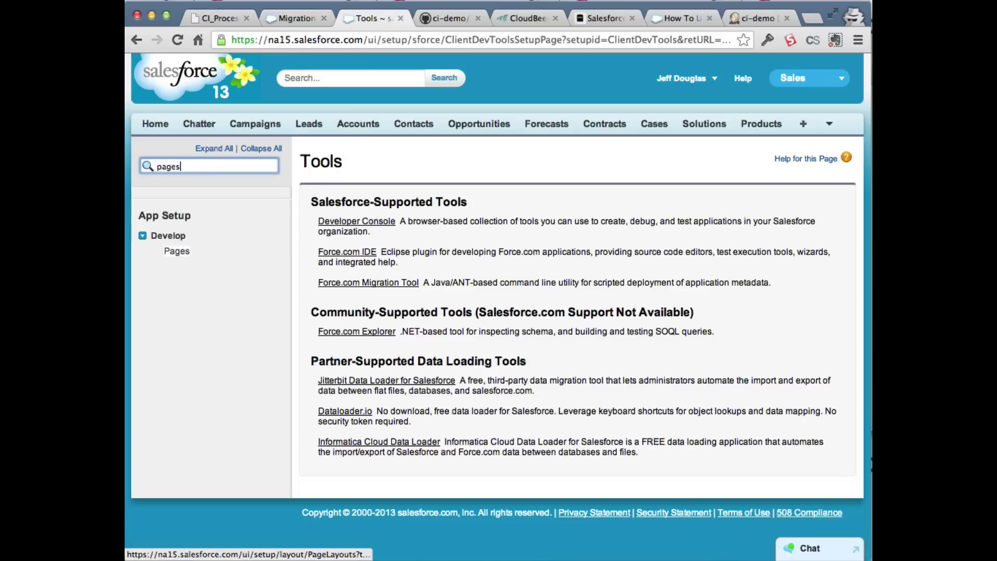
pyautogui.click(170, 260)
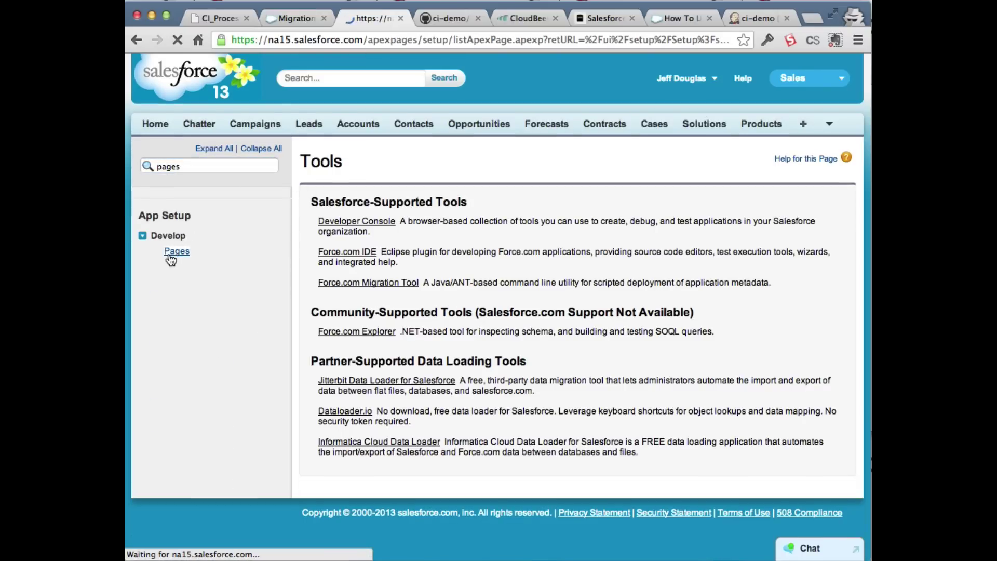
pyautogui.click(420, 308)
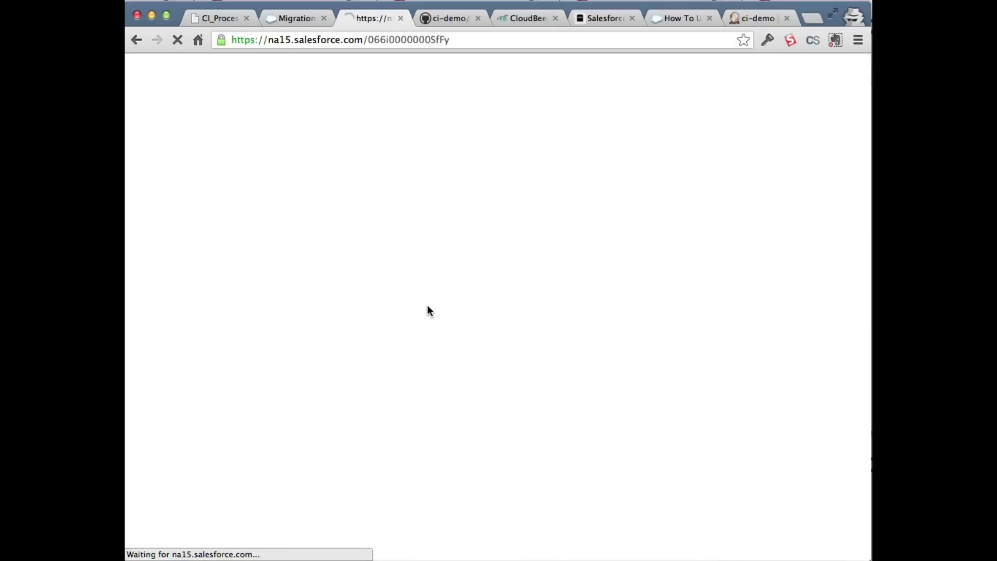
pyautogui.scroll(-3, 484, 314)
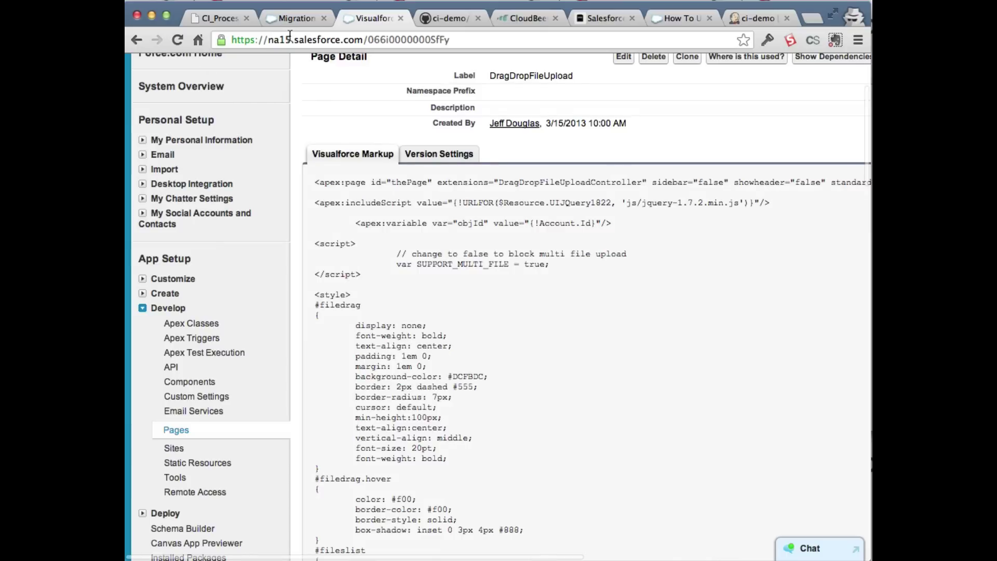
# Open build #2 of the ci-demo project in Jenkins, and review its change message and console output
pyautogui.click(755, 18)
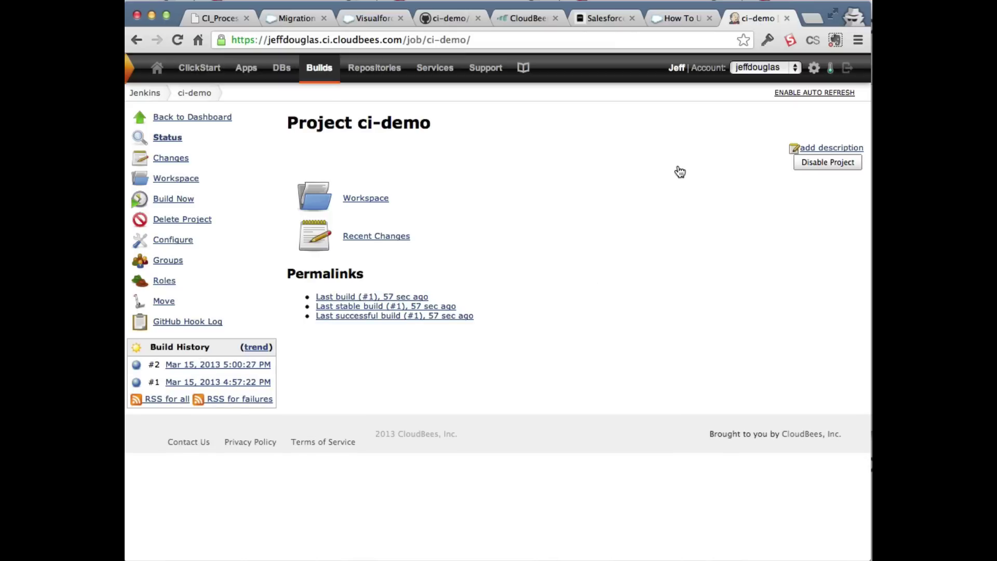
pyautogui.click(239, 364)
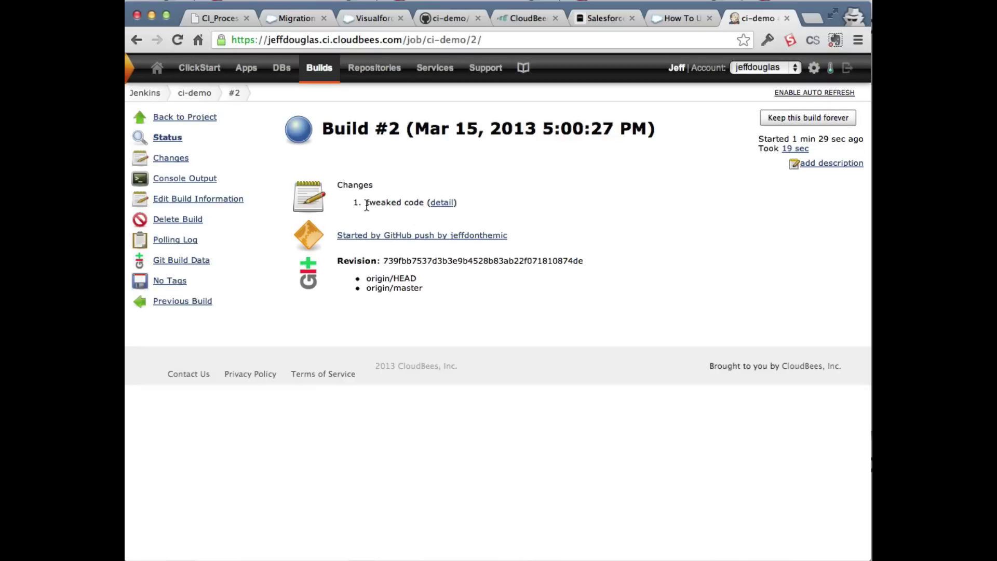
pyautogui.moveTo(366, 203); pyautogui.dragTo(424, 204)
pyautogui.click(424, 204)
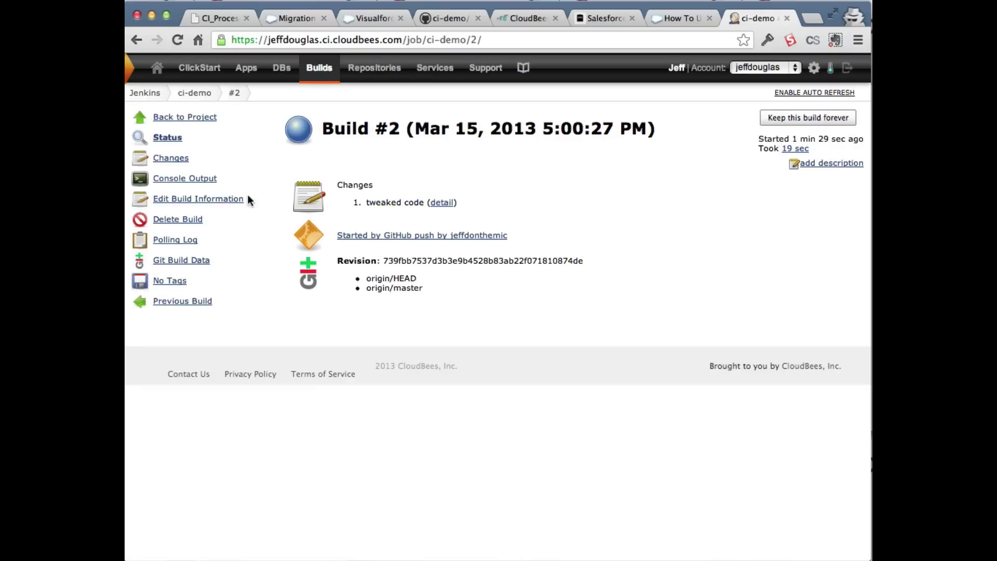
pyautogui.click(174, 181)
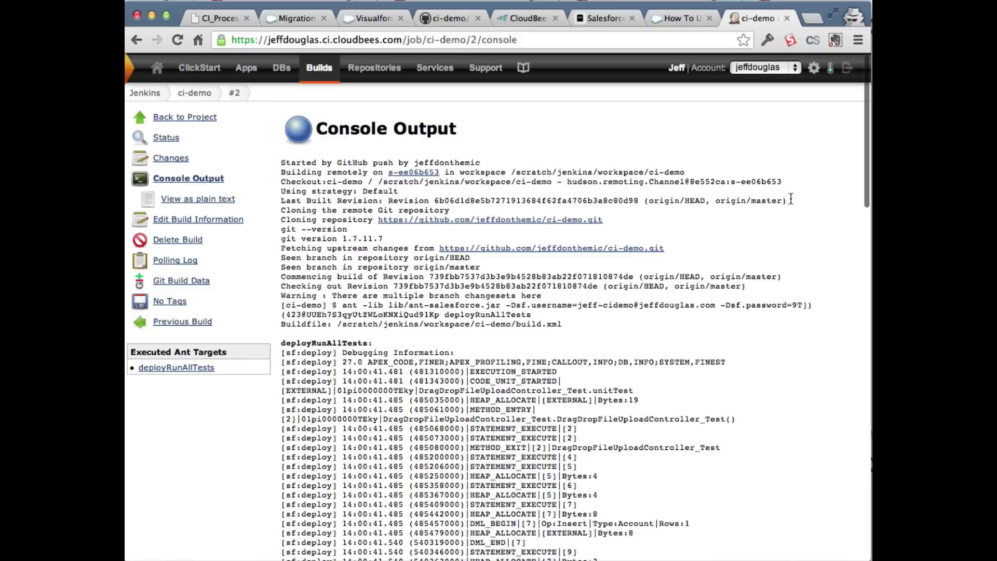
pyautogui.moveTo(866, 177); pyautogui.dragTo(857, 147)
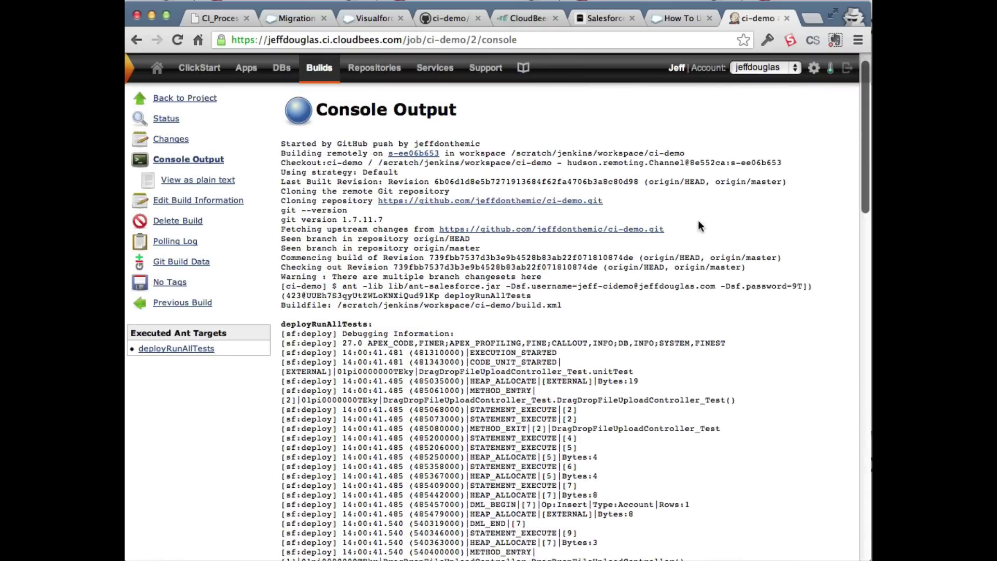
# Reload the DragDropFileUpload page detail in Salesforce, and highlight the appended comment text in the markup's script block
pyautogui.click(365, 19)
pyautogui.press('super+r')
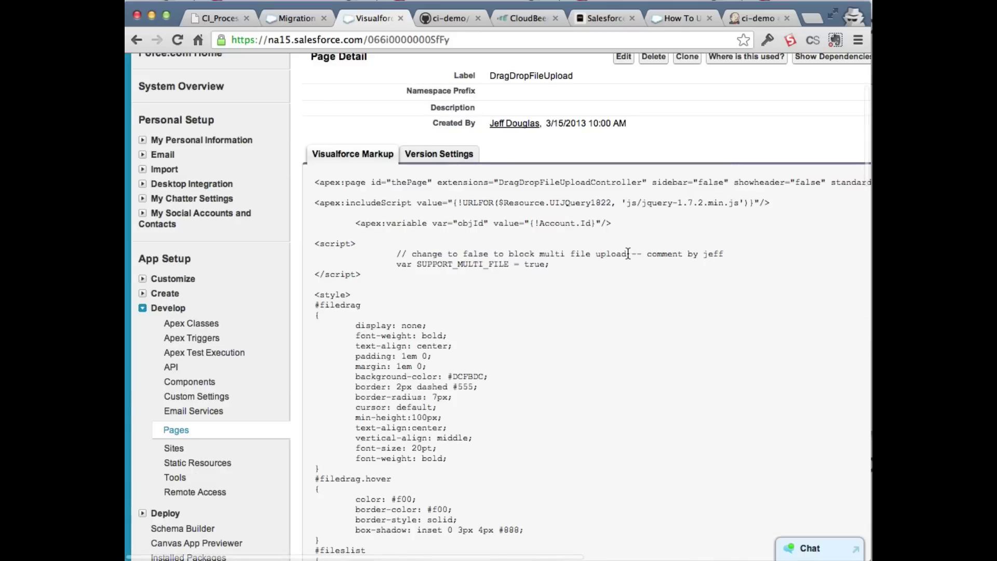
pyautogui.moveTo(628, 254); pyautogui.dragTo(725, 254)
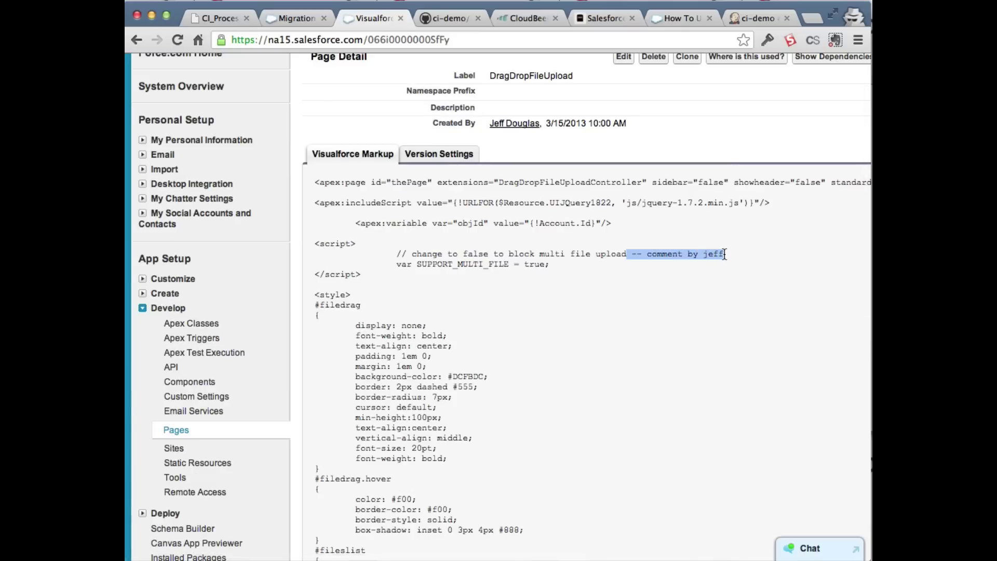